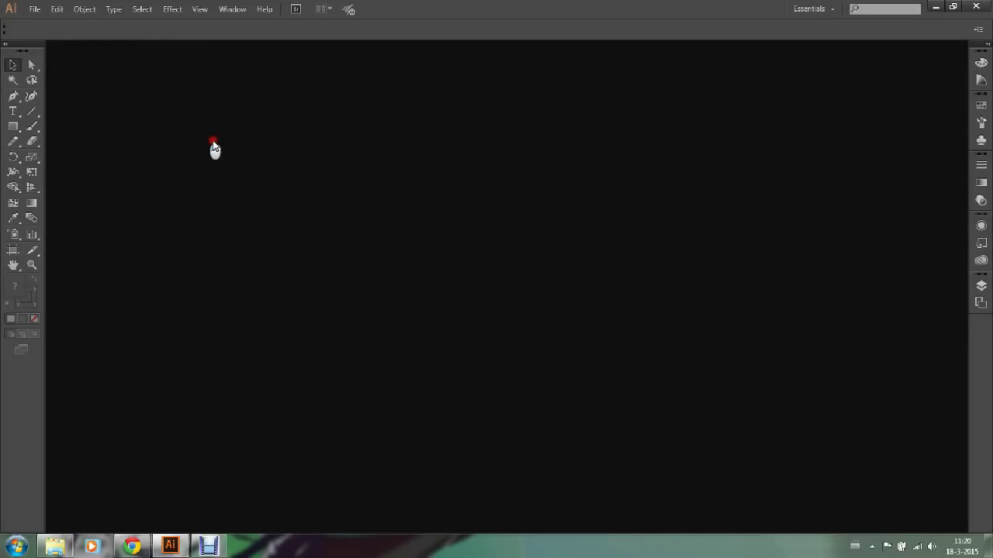
# - Select the 'Retro Apple logo met kleurtjes' JPEG in the File > Open dialog
pyautogui.click(37, 11)
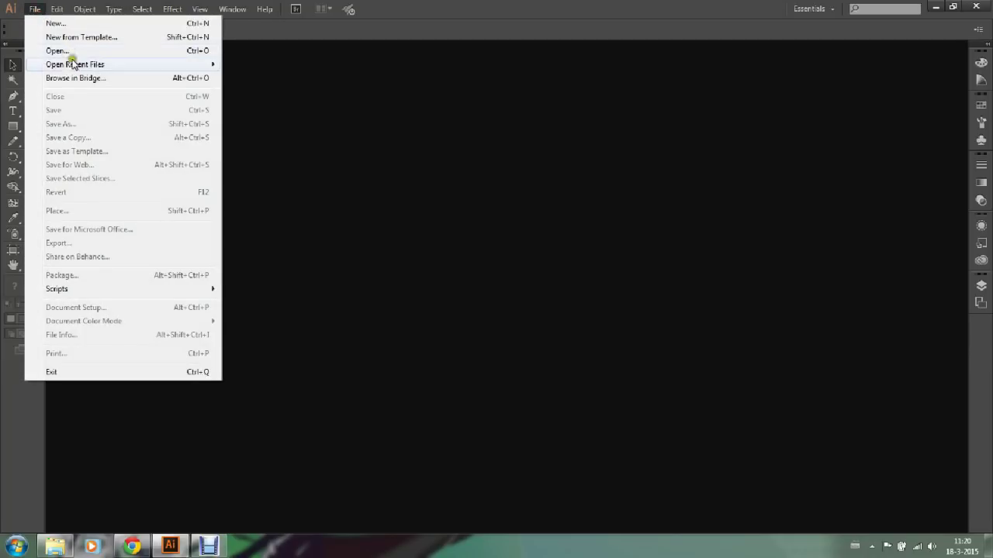
pyautogui.click(67, 49)
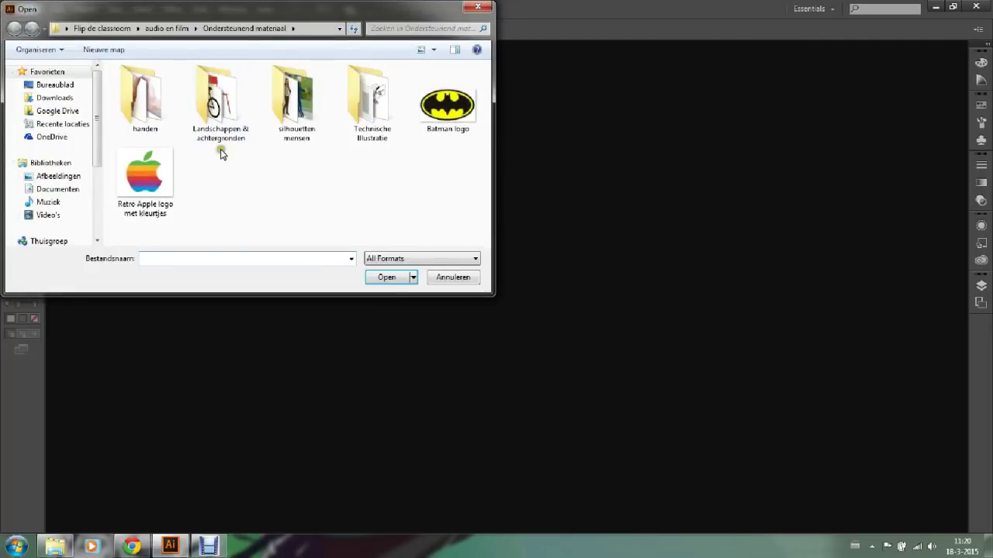
pyautogui.click(144, 175)
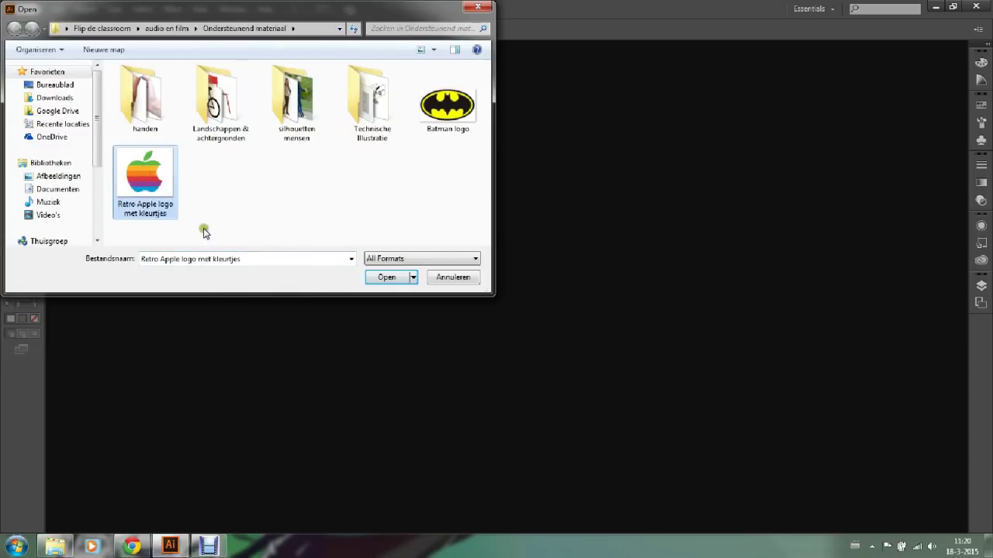
pyautogui.click(381, 281)
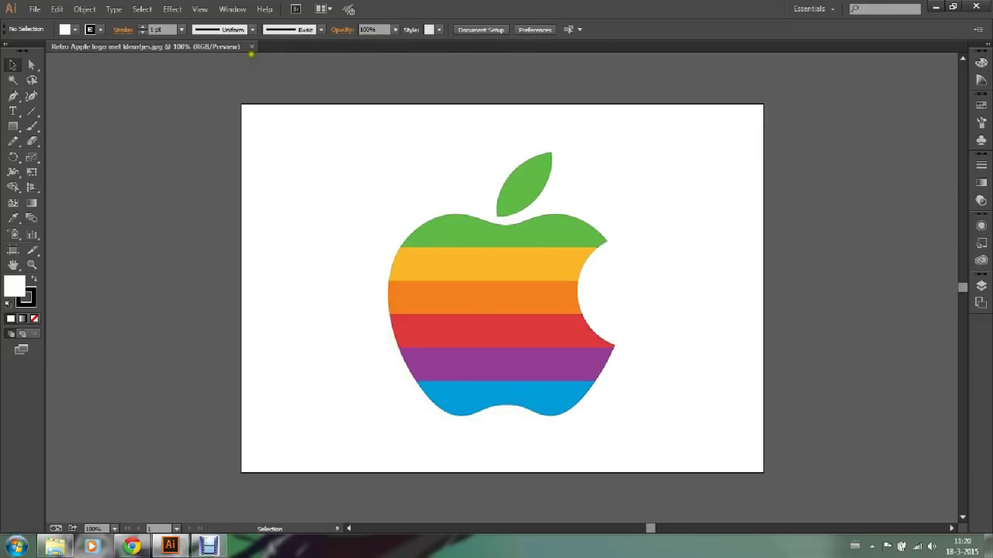
# - Close the logo image and create a 297 × 210 mm landscape document called 'logo 1'
pyautogui.click(252, 48)
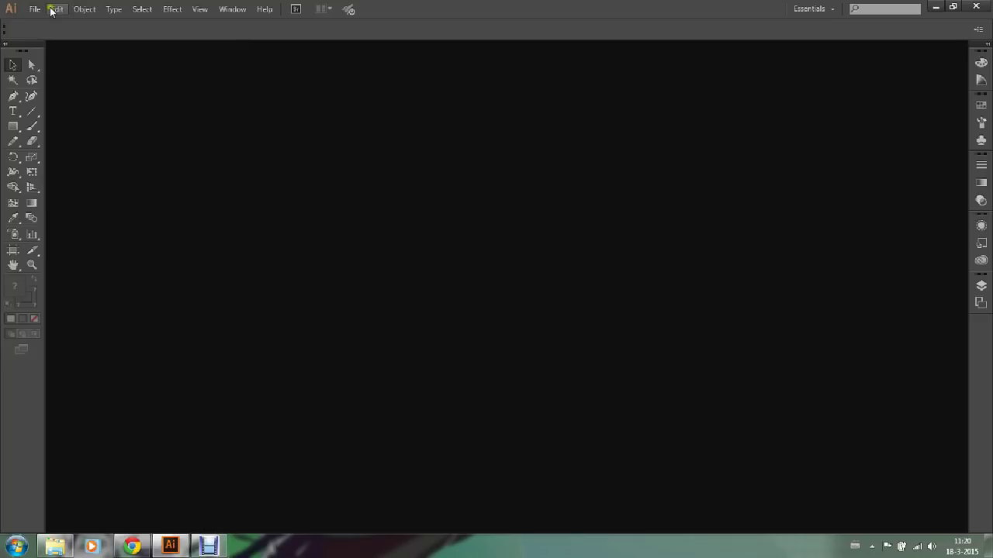
pyautogui.click(35, 9)
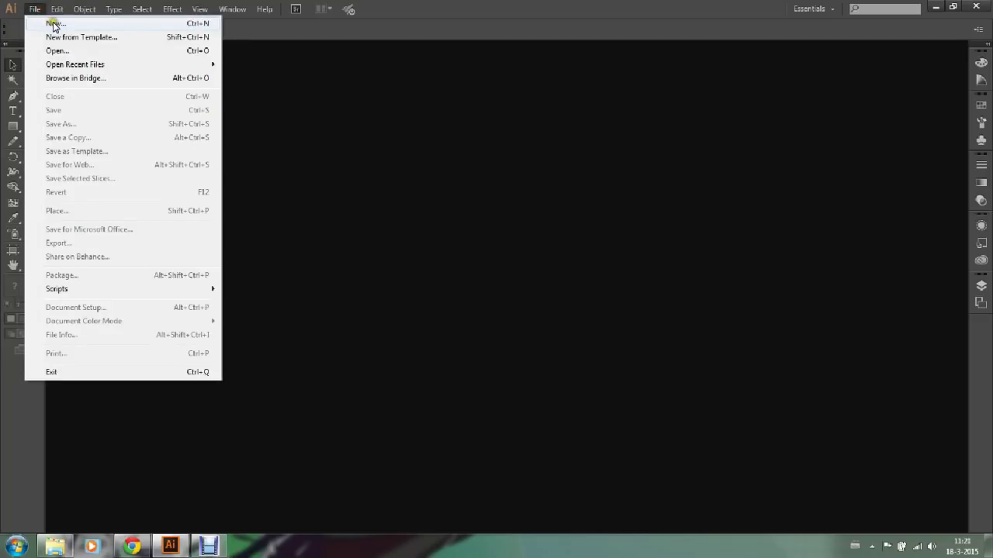
pyautogui.click(48, 24)
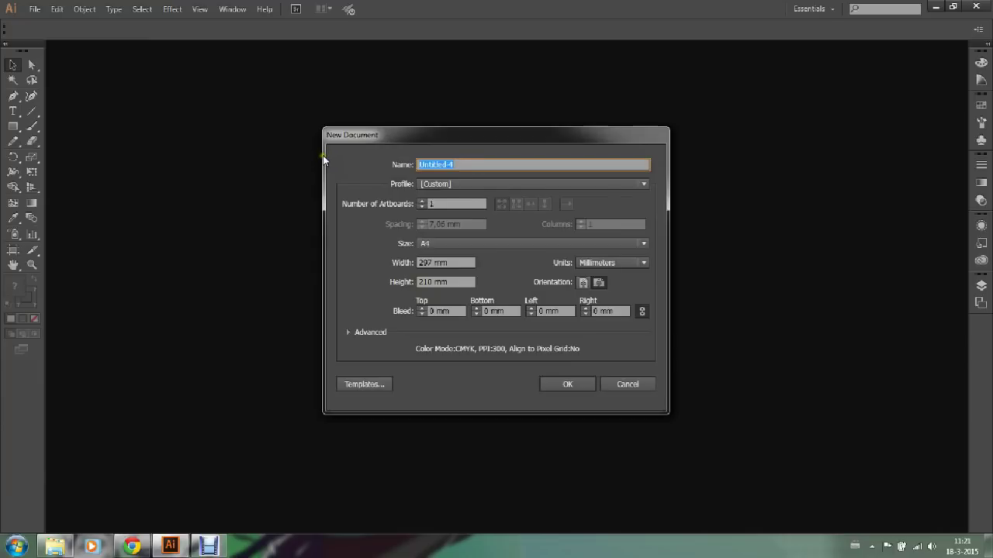
pyautogui.write('logo 1')
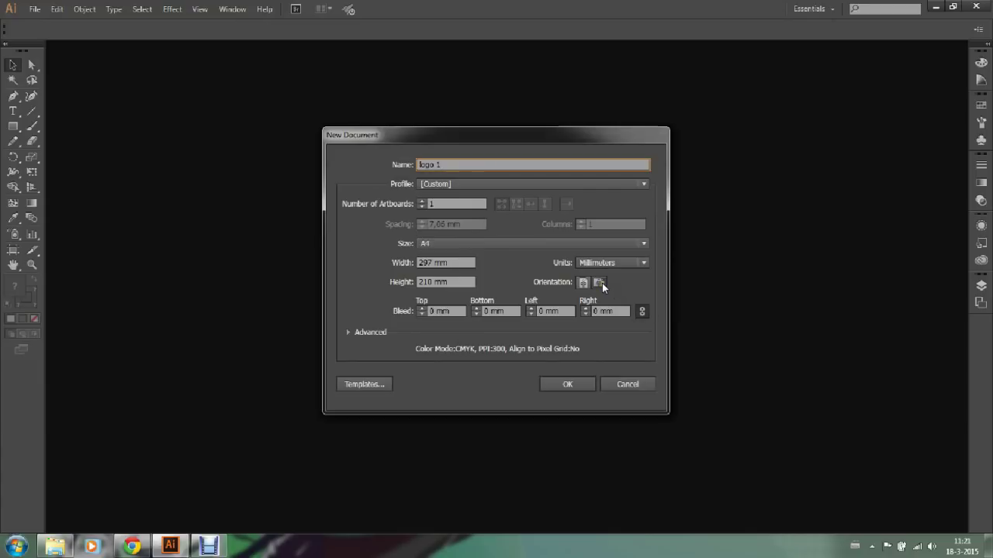
pyautogui.click(567, 385)
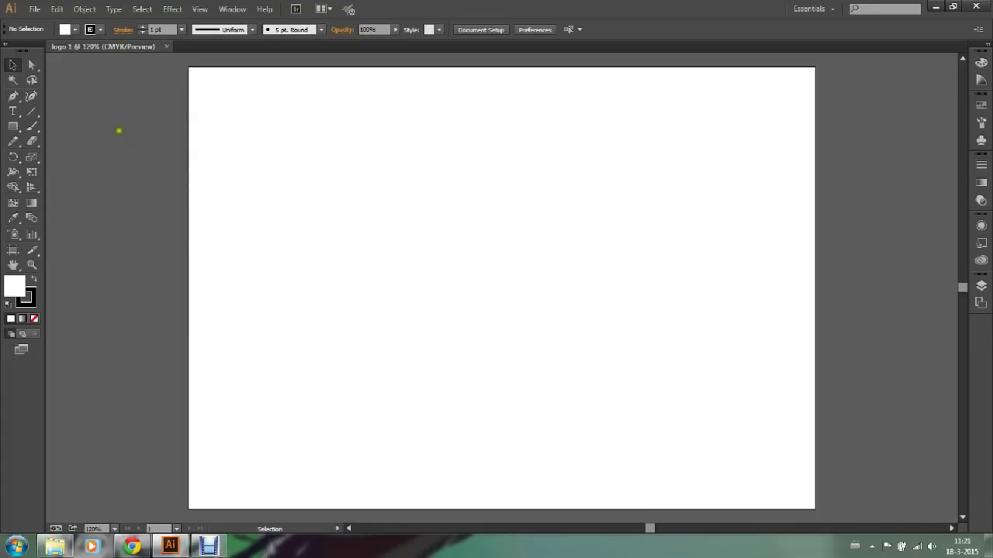
# - Place the Retro Apple logo image onto the logo 1 artboard
pyautogui.click(35, 9)
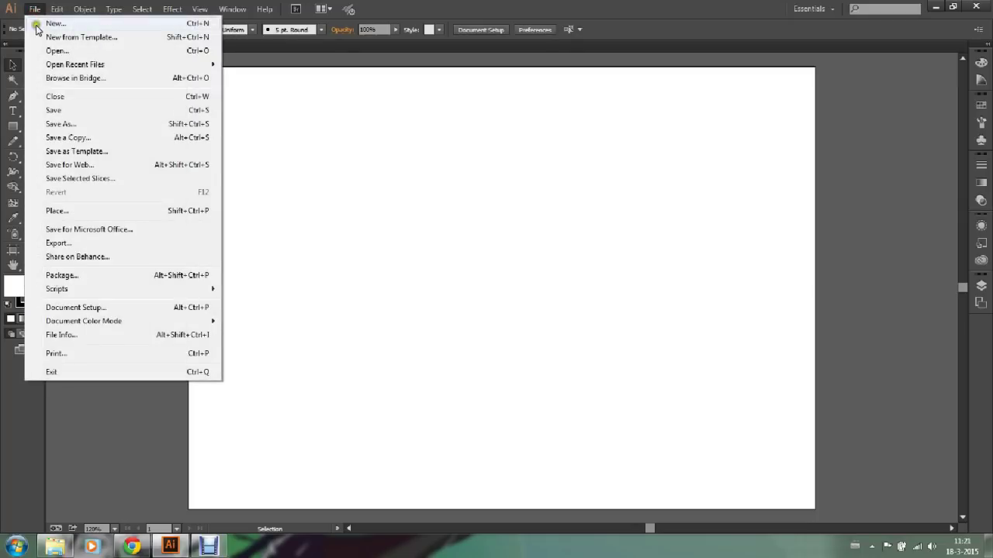
pyautogui.click(60, 211)
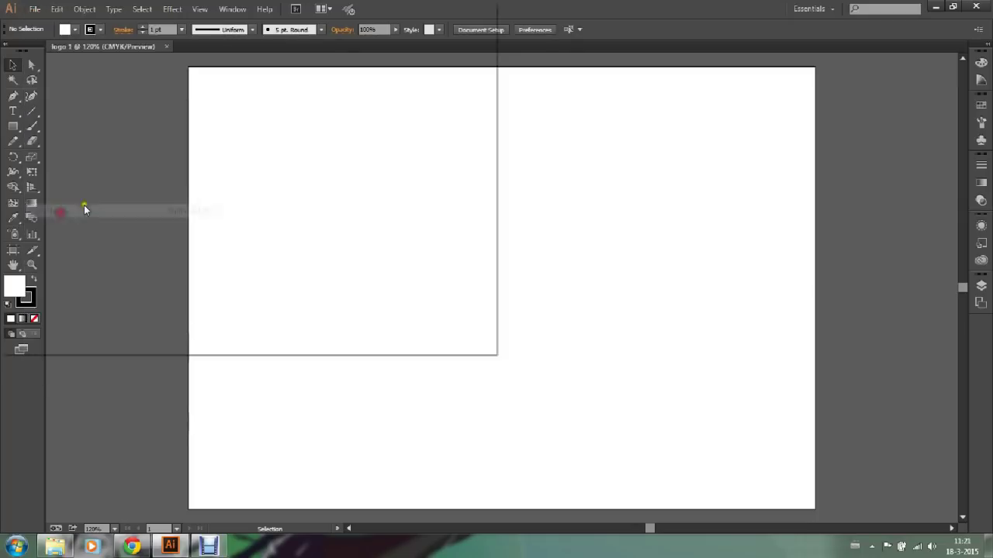
pyautogui.click(148, 174)
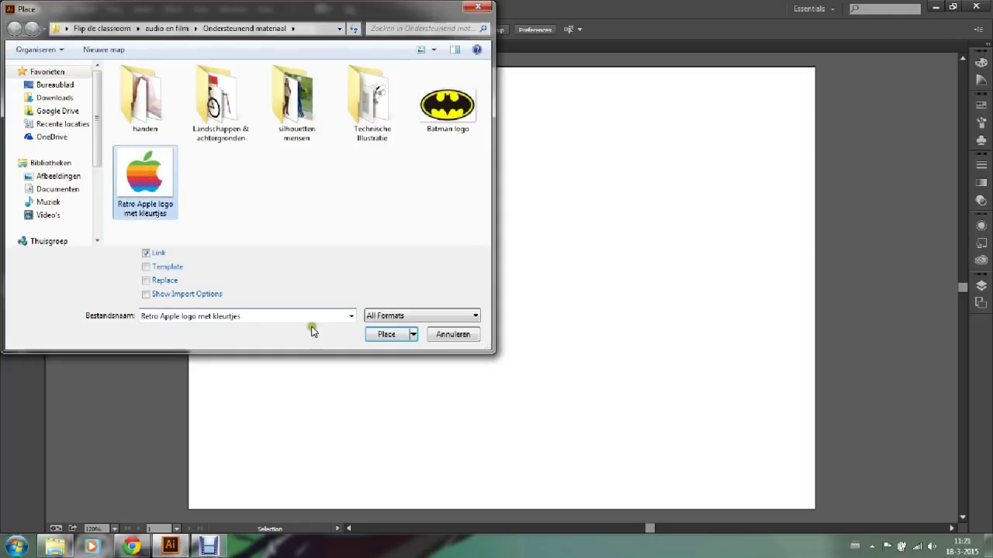
pyautogui.click(386, 335)
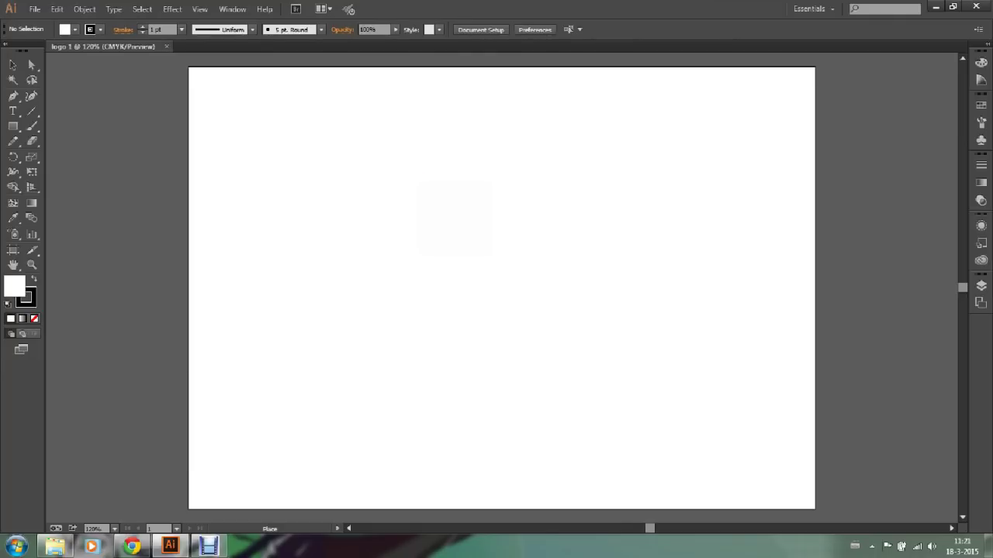
pyautogui.click(418, 182)
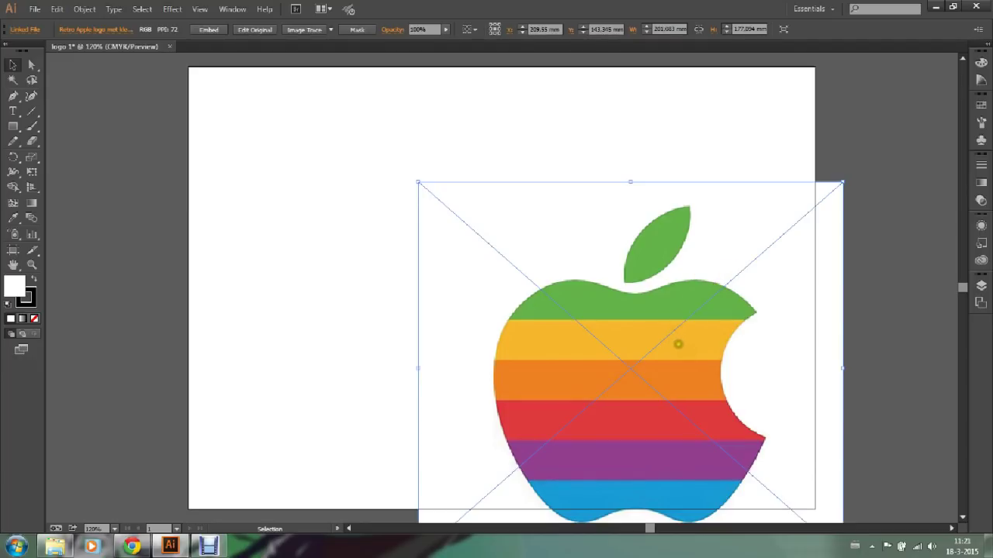
# - Scale down the placed logo and centre it on the artboard
pyautogui.moveTo(664, 356); pyautogui.dragTo(525, 291)
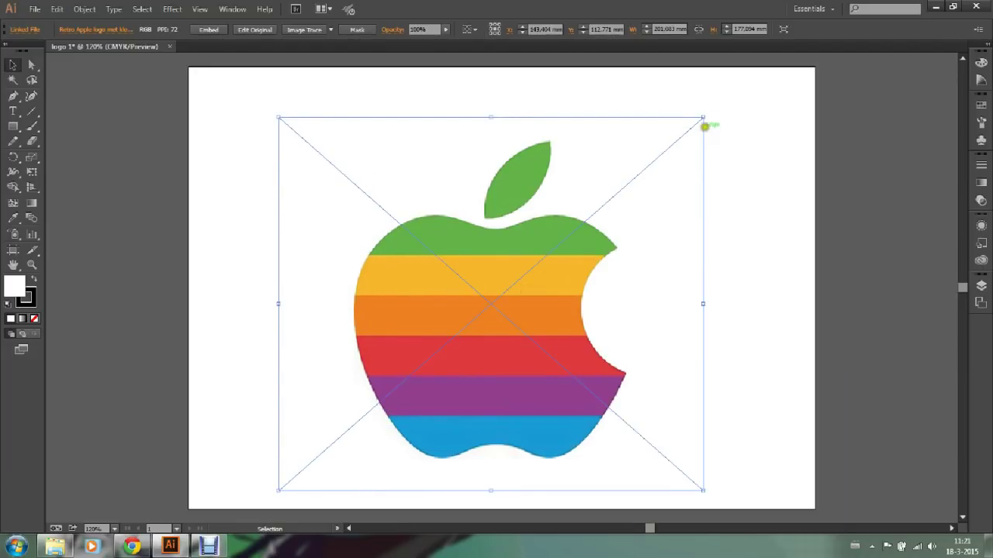
pyautogui.moveTo(702, 117)
pyautogui.mouseDown()
pyautogui.moveTo(516, 268)
pyautogui.moveTo(510, 285)
pyautogui.moveTo(768, 133)
pyautogui.mouseUp()
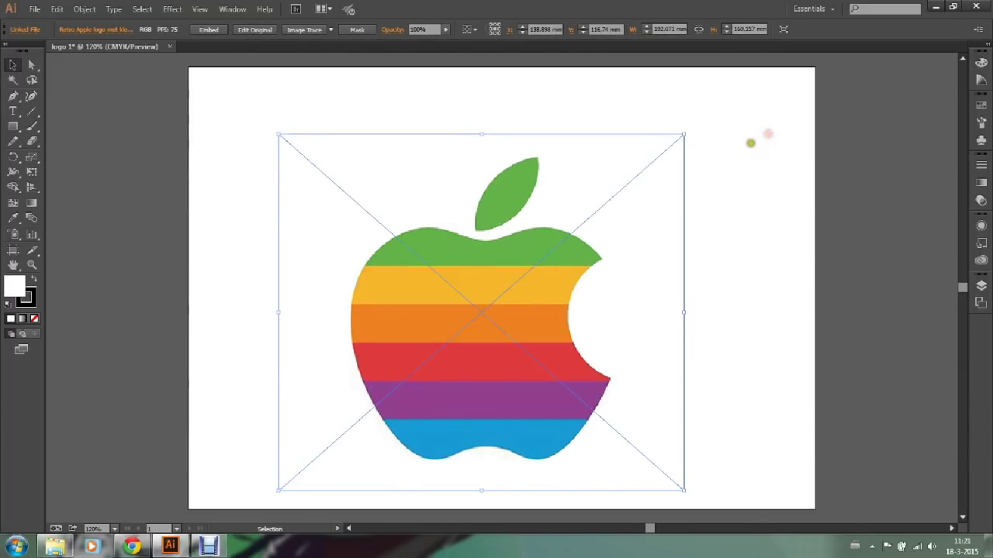
pyautogui.click(750, 143)
pyautogui.moveTo(497, 293); pyautogui.dragTo(522, 263)
pyautogui.click(762, 260)
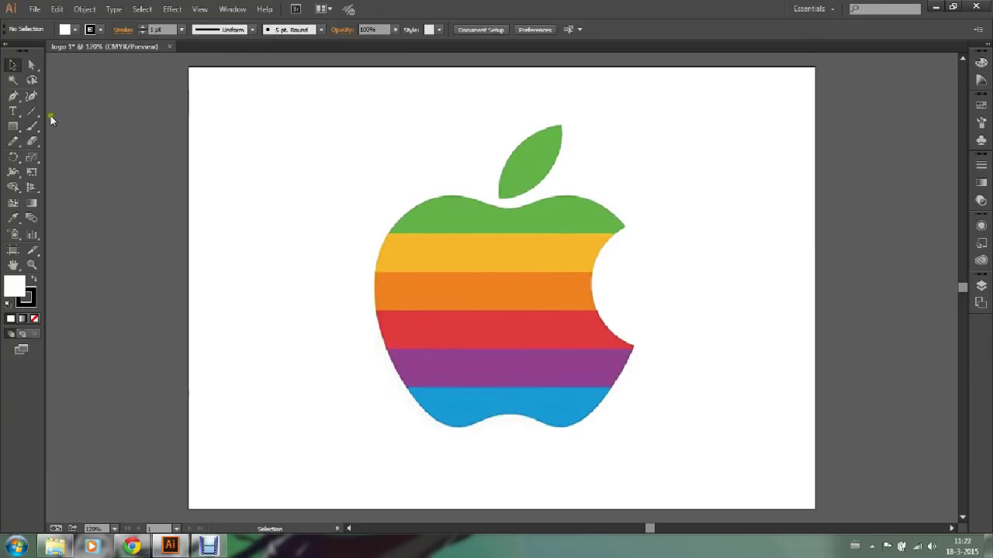
# - Start a Pen path at the top of the bite with a curved midpoint along its edge
pyautogui.click(13, 96)
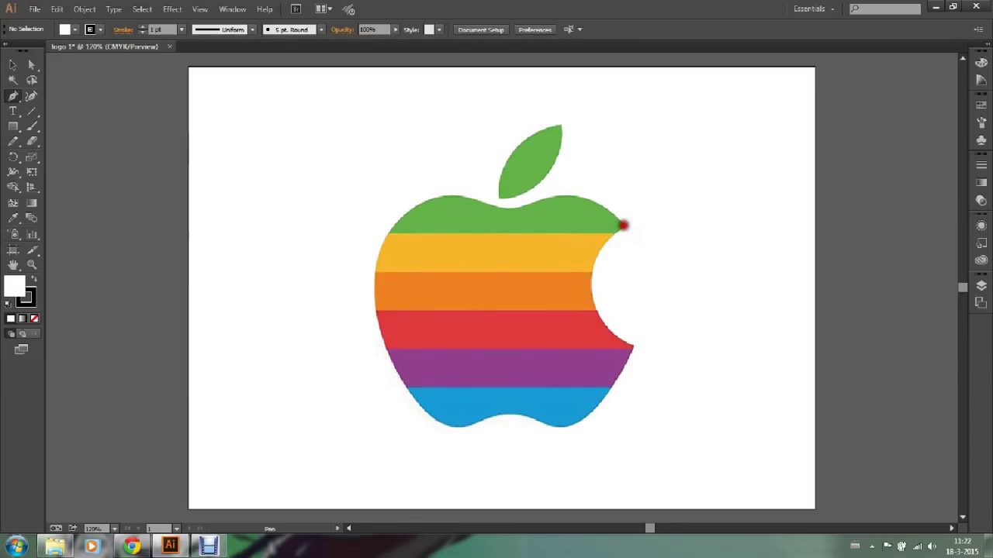
pyautogui.click(622, 225)
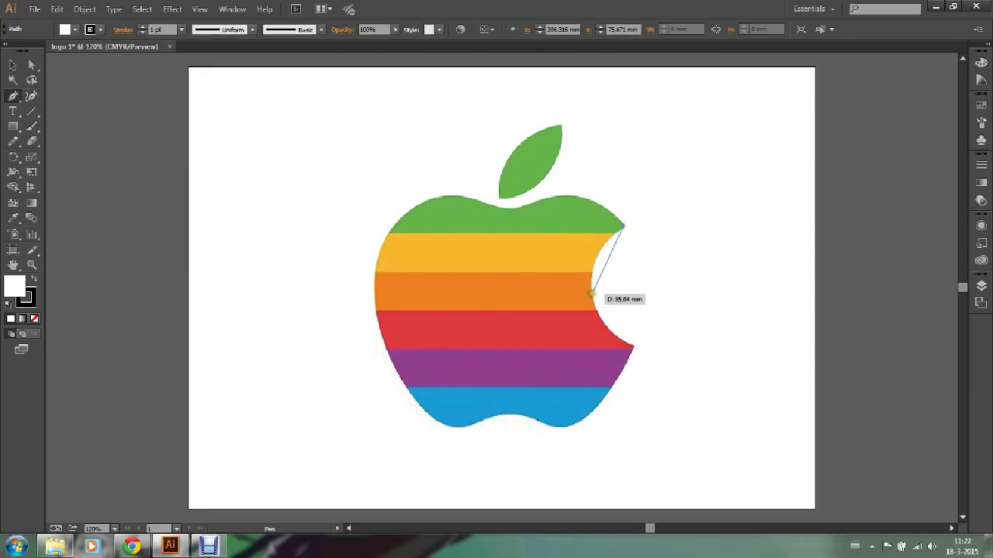
pyautogui.moveTo(593, 293); pyautogui.dragTo(599, 336)
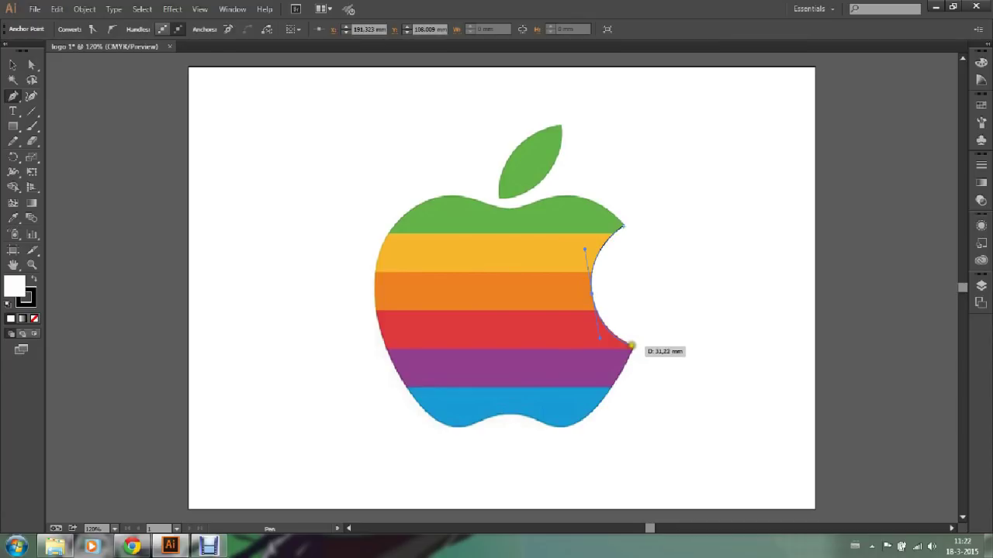
pyautogui.click(632, 346)
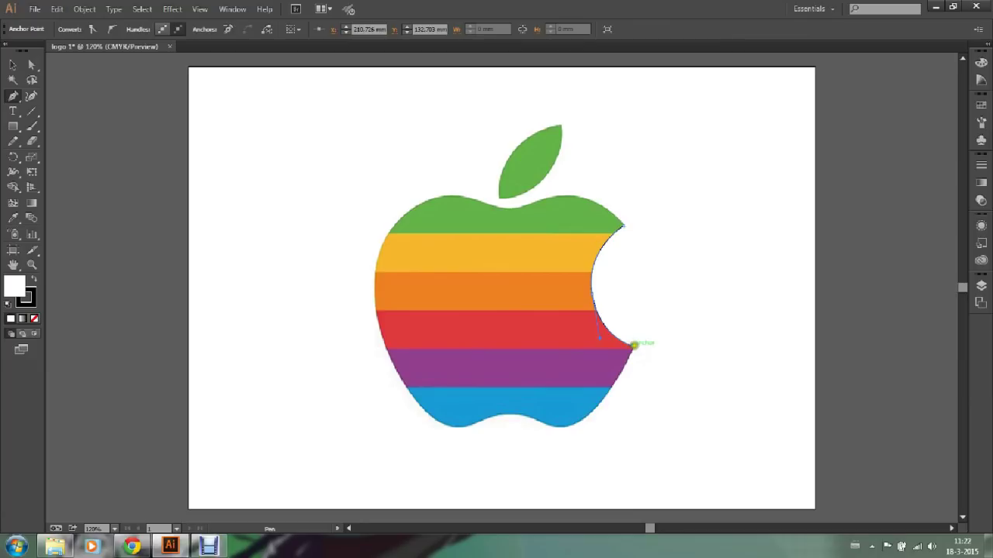
pyautogui.hotkey('ctrl', 'z')
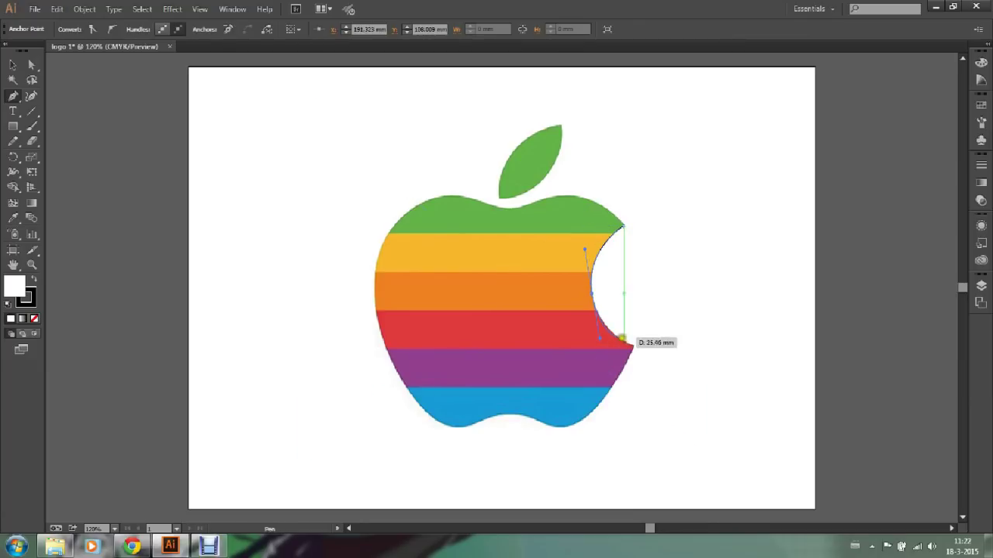
# - Add a curved anchor at the lower bite corner and make it a sharp point
pyautogui.moveTo(590, 295)
pyautogui.mouseDown()
pyautogui.moveTo(624, 294)
pyautogui.moveTo(612, 291)
pyautogui.mouseUp()
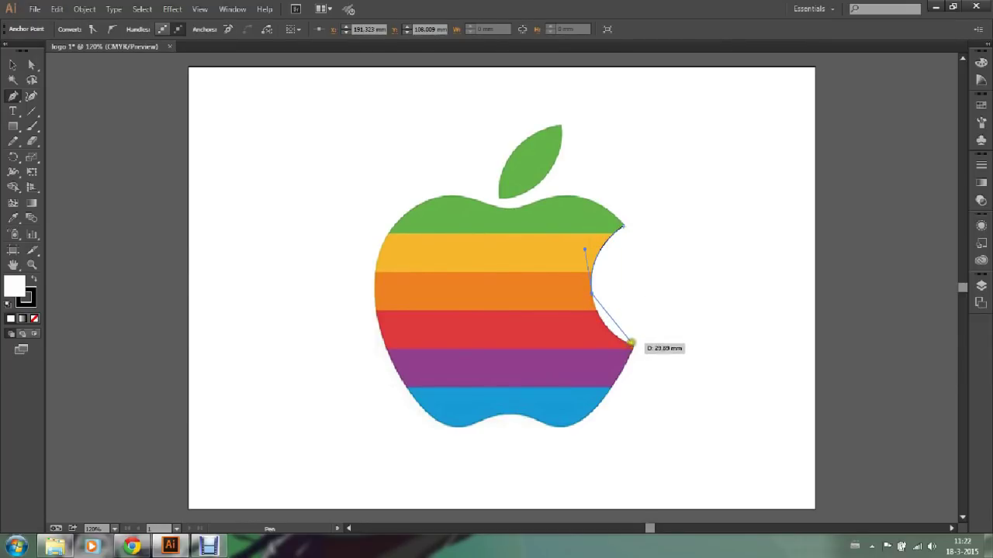
pyautogui.moveTo(630, 348); pyautogui.dragTo(669, 366)
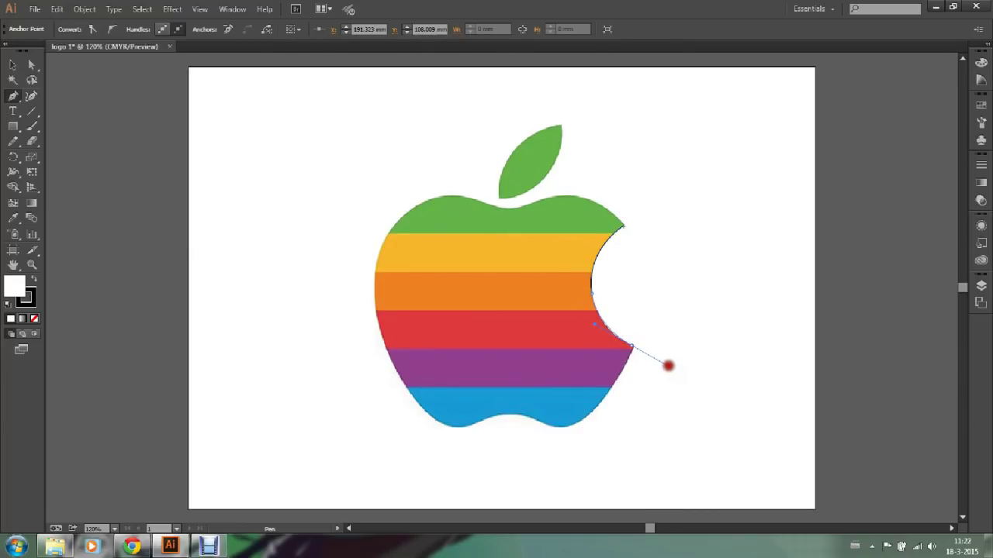
pyautogui.moveTo(669, 365); pyautogui.dragTo(671, 362)
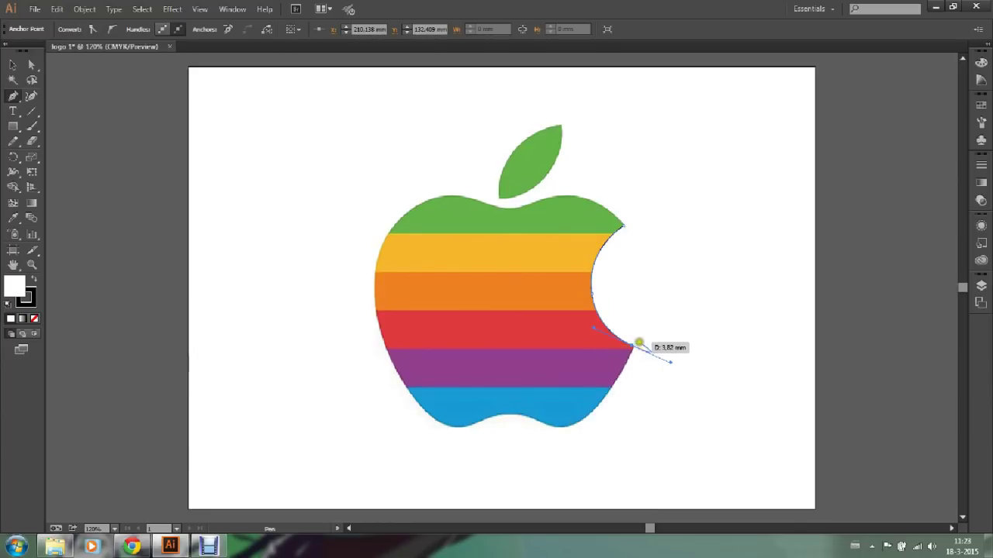
pyautogui.click(632, 344)
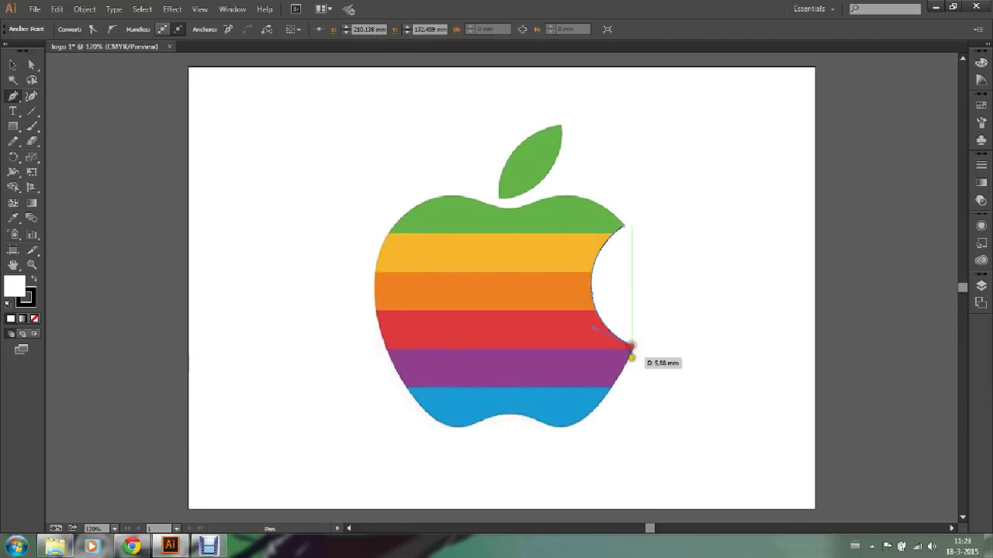
# - Continue the Pen path along the apple's lower right and bottom edge to a curved anchor at the bottom dip
pyautogui.moveTo(580, 422); pyautogui.dragTo(536, 466)
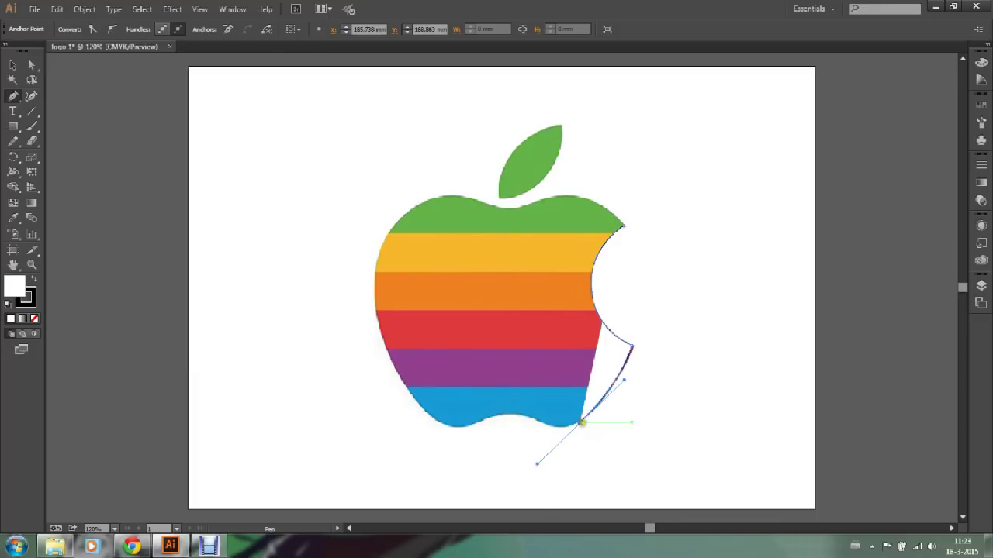
pyautogui.click(580, 423)
pyautogui.click(537, 419)
pyautogui.moveTo(537, 420); pyautogui.dragTo(505, 396)
pyautogui.moveTo(502, 409); pyautogui.dragTo(510, 408)
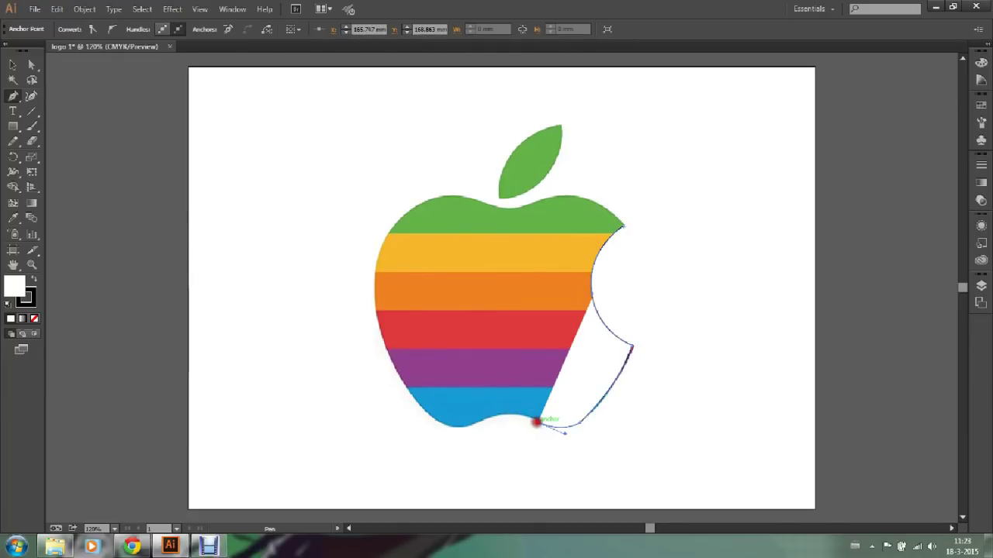
pyautogui.moveTo(475, 423); pyautogui.dragTo(437, 445)
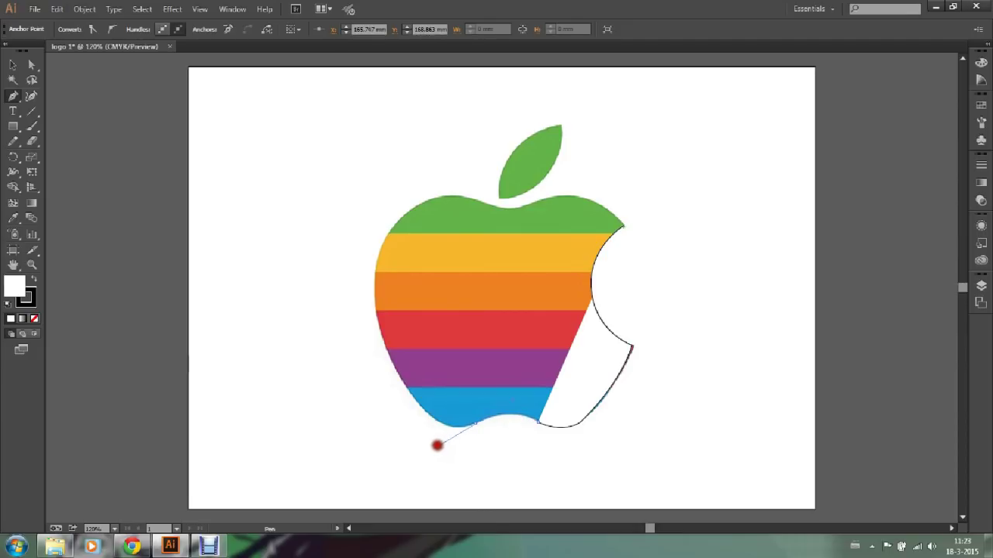
pyautogui.moveTo(438, 445); pyautogui.dragTo(443, 444)
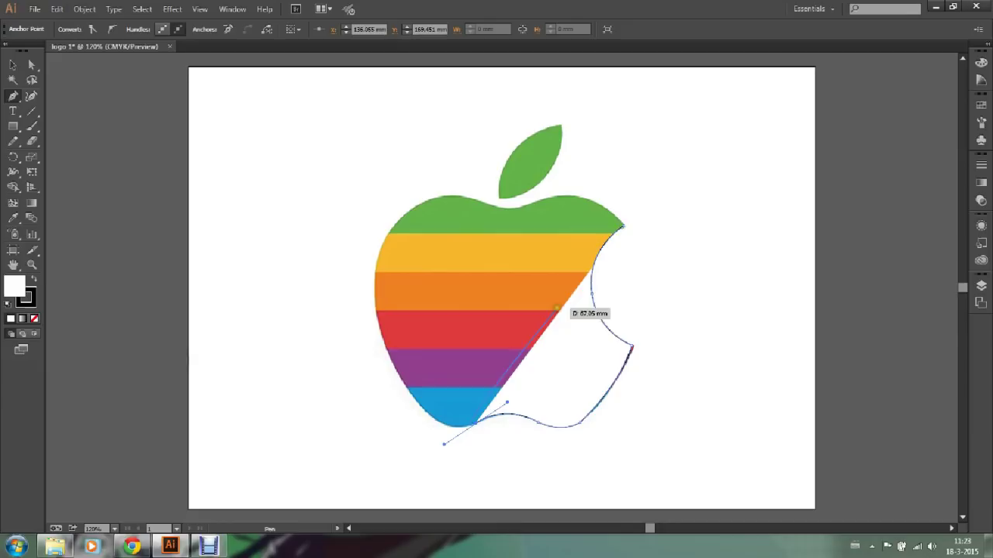
pyautogui.moveTo(444, 424); pyautogui.dragTo(458, 450)
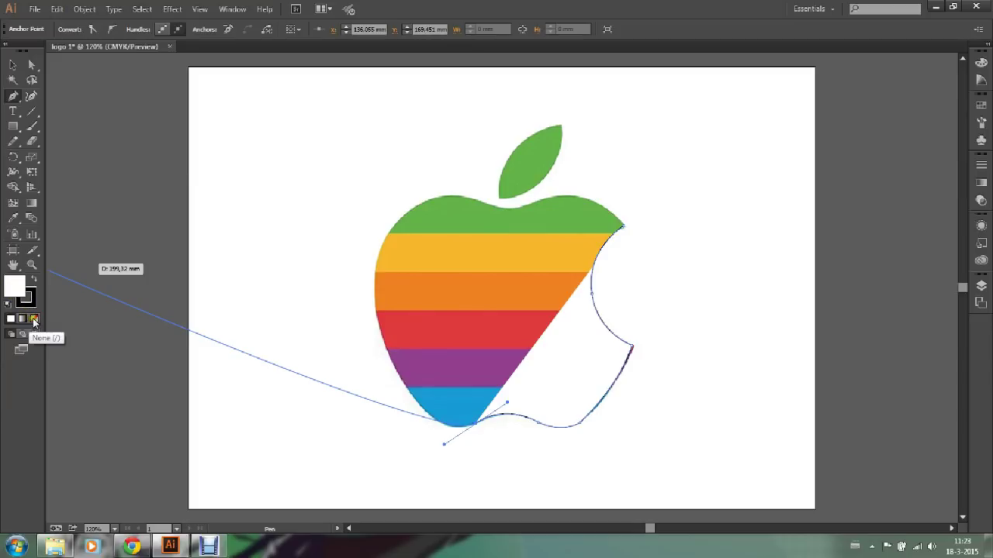
# - Set the path's fill to None and extend it up the apple's lower-left and upper-left side
pyautogui.click(34, 318)
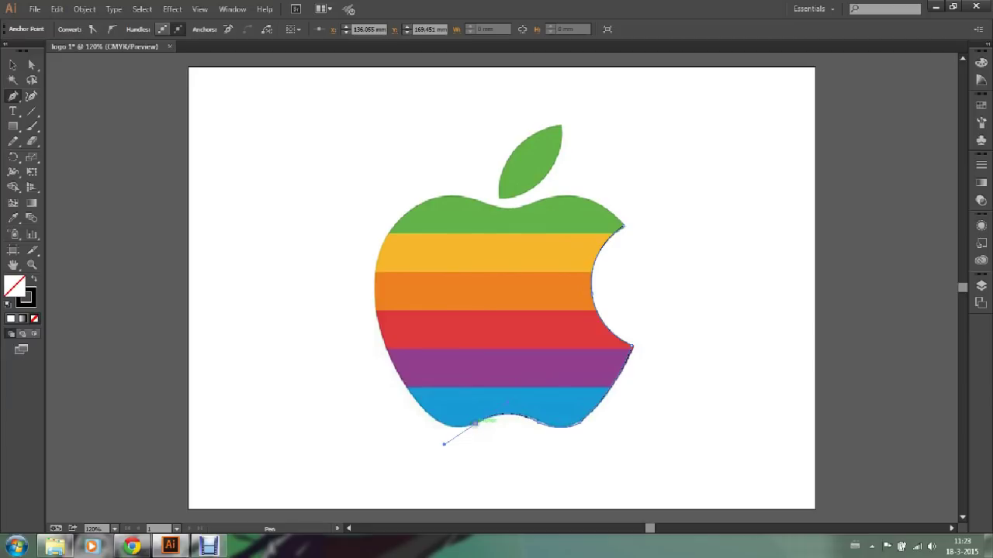
pyautogui.moveTo(444, 444); pyautogui.dragTo(439, 439)
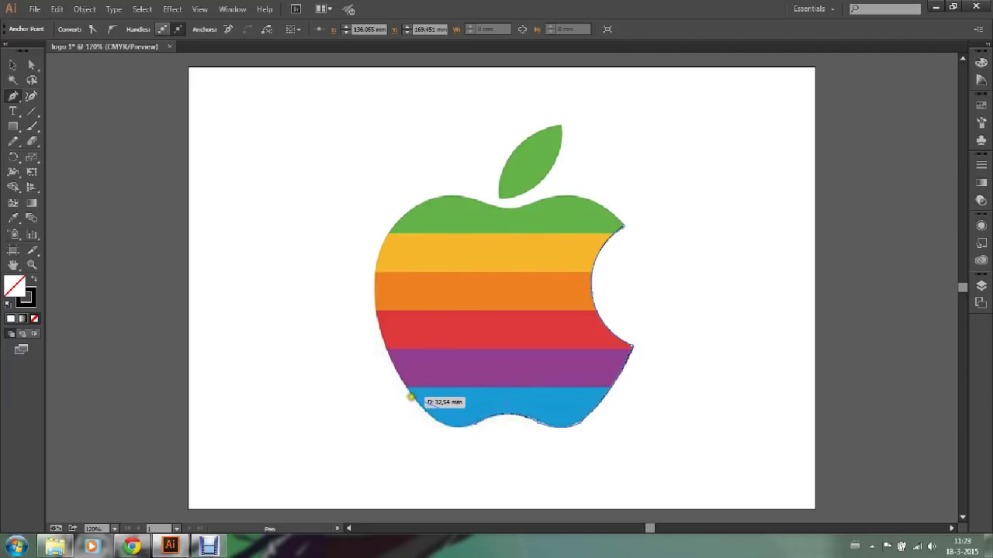
pyautogui.moveTo(411, 396); pyautogui.dragTo(370, 353)
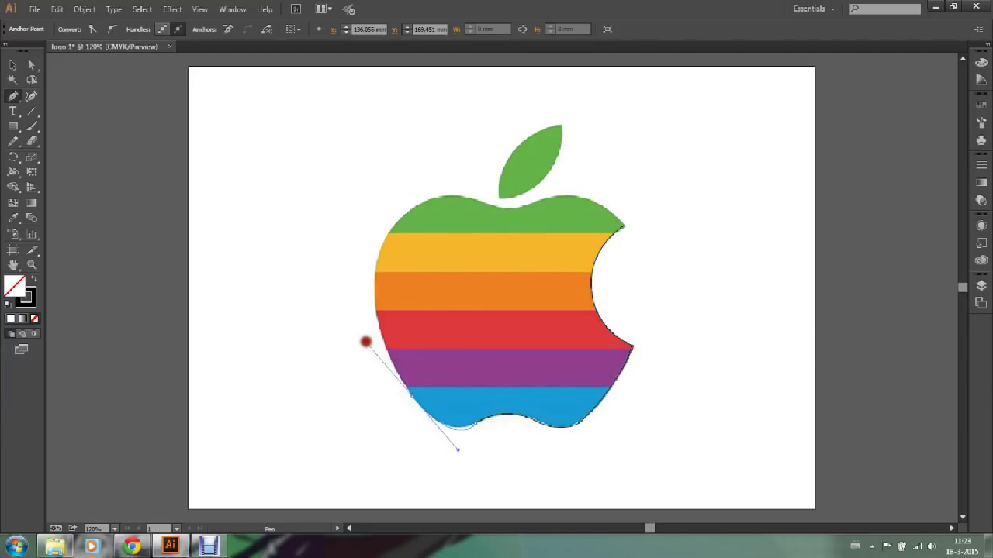
pyautogui.moveTo(370, 353); pyautogui.dragTo(377, 351)
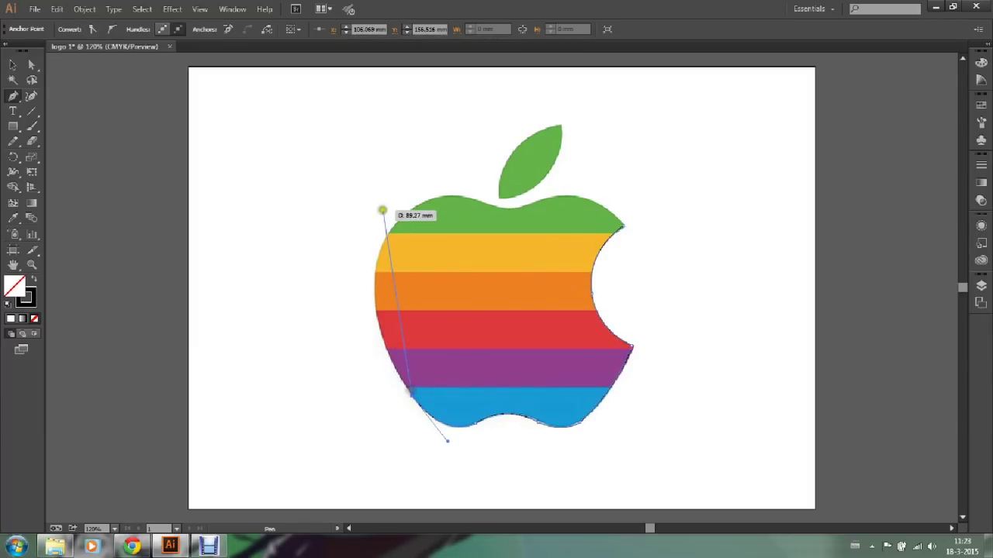
pyautogui.moveTo(386, 231); pyautogui.dragTo(431, 155)
pyautogui.click(387, 230)
# - Curve the path across the apple's top toward the leaf, anchoring at the dip under the leaf
pyautogui.moveTo(465, 194); pyautogui.dragTo(521, 208)
pyautogui.click(522, 208)
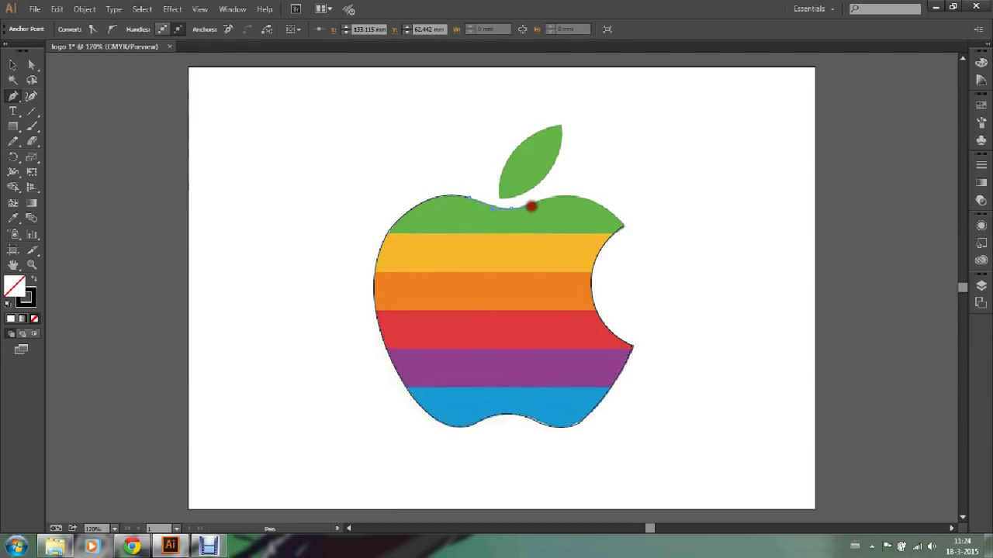
pyautogui.moveTo(544, 200)
pyautogui.mouseDown()
pyautogui.moveTo(603, 201)
pyautogui.moveTo(591, 208)
pyautogui.moveTo(627, 197)
pyautogui.mouseUp()
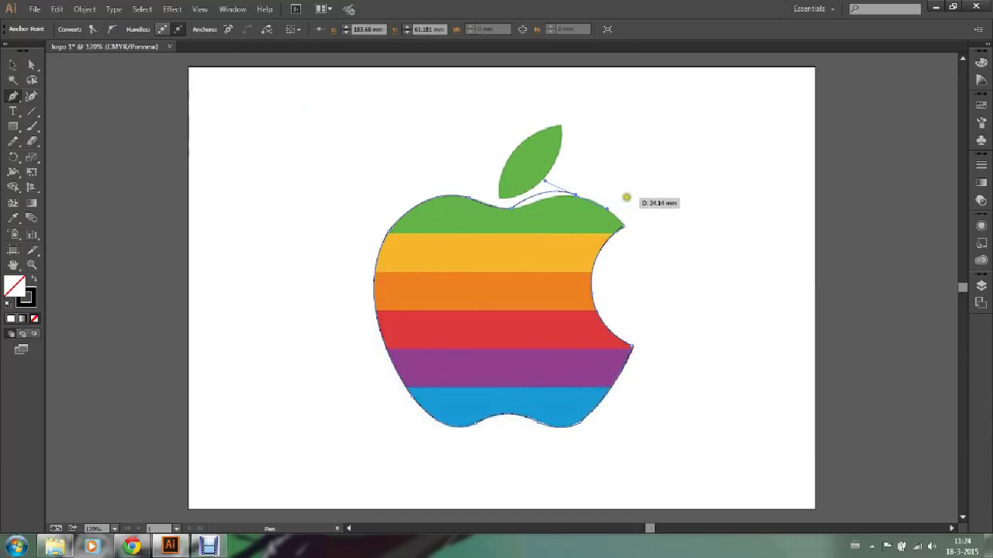
pyautogui.moveTo(504, 208); pyautogui.dragTo(555, 198)
pyautogui.click(555, 198)
pyautogui.moveTo(563, 187)
pyautogui.mouseDown()
pyautogui.moveTo(594, 195)
pyautogui.moveTo(592, 186)
pyautogui.moveTo(519, 209)
pyautogui.mouseUp()
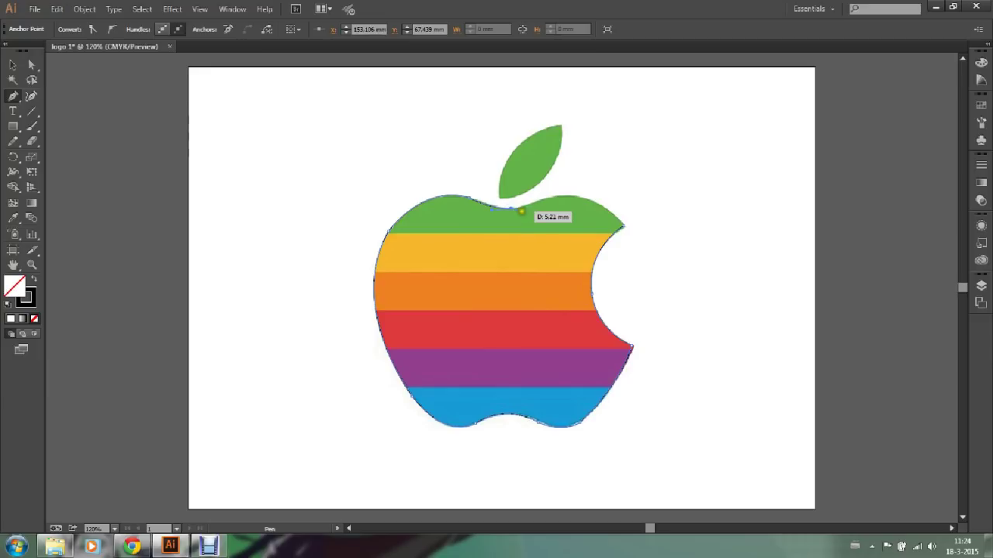
pyautogui.moveTo(514, 210)
pyautogui.mouseDown()
pyautogui.moveTo(506, 220)
pyautogui.moveTo(516, 212)
pyautogui.mouseUp()
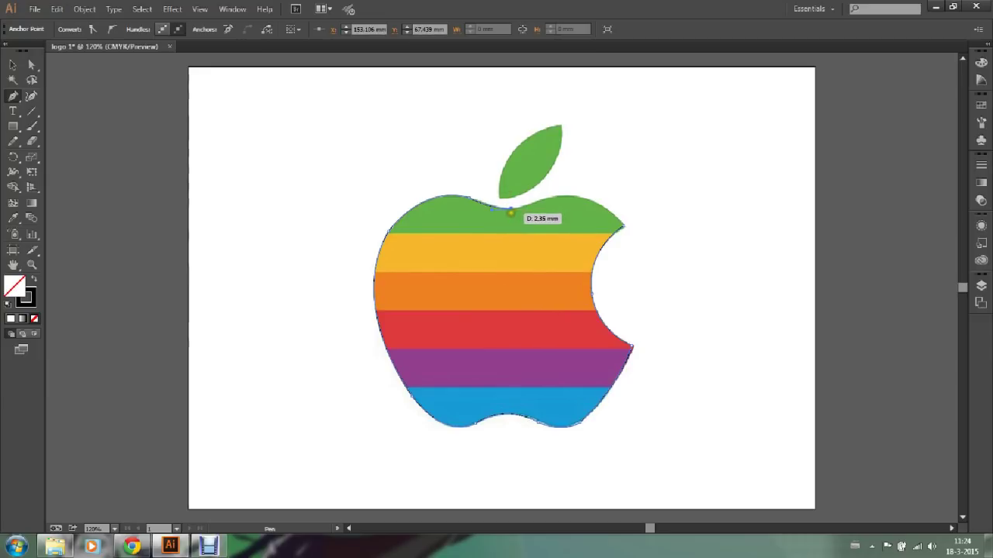
pyautogui.press('ctrl')
pyautogui.press('ctrl')
pyautogui.press('ctrl')
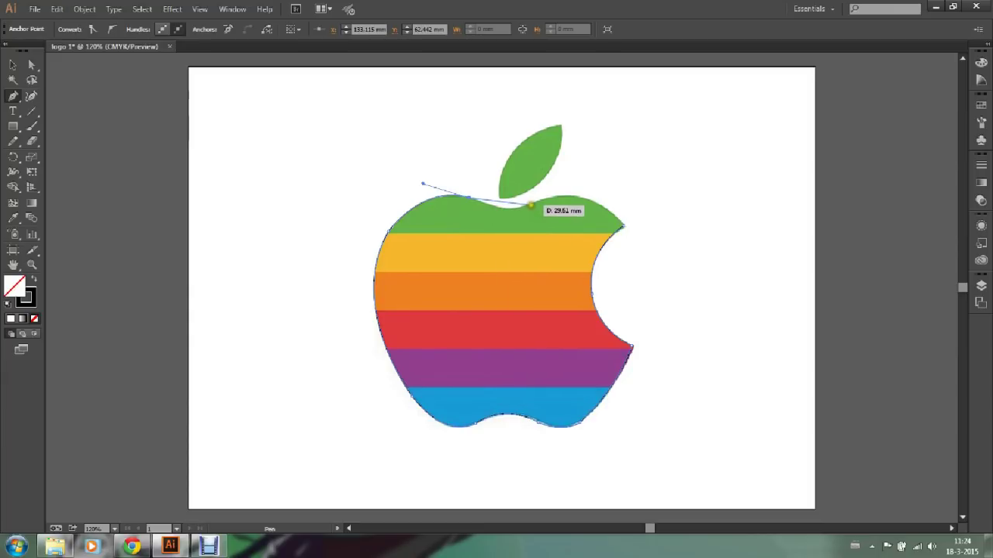
# - Close the outline through the top notch and upper-right edge back at the bite's top corner, then deselect
pyautogui.moveTo(532, 202); pyautogui.dragTo(548, 188)
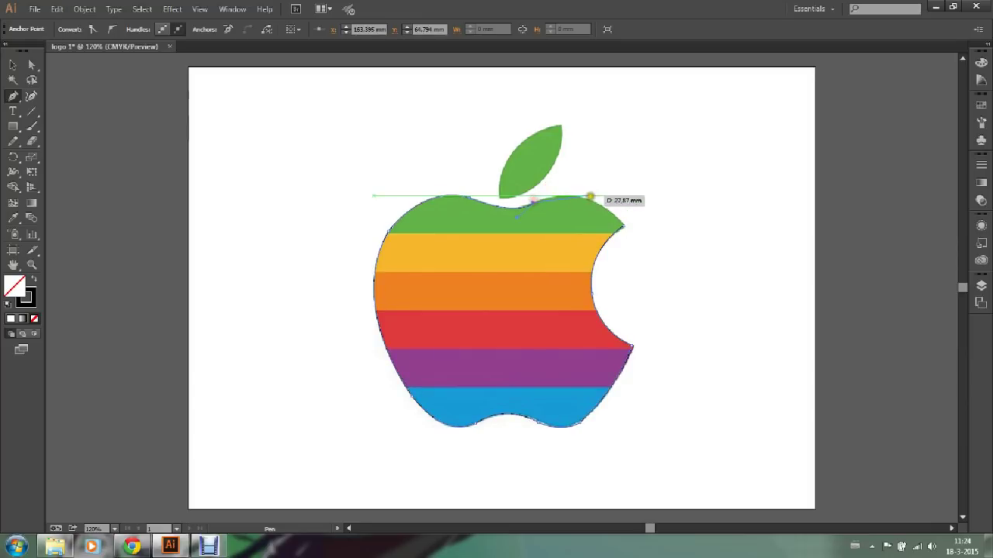
pyautogui.click(627, 218)
pyautogui.moveTo(626, 217); pyautogui.dragTo(630, 224)
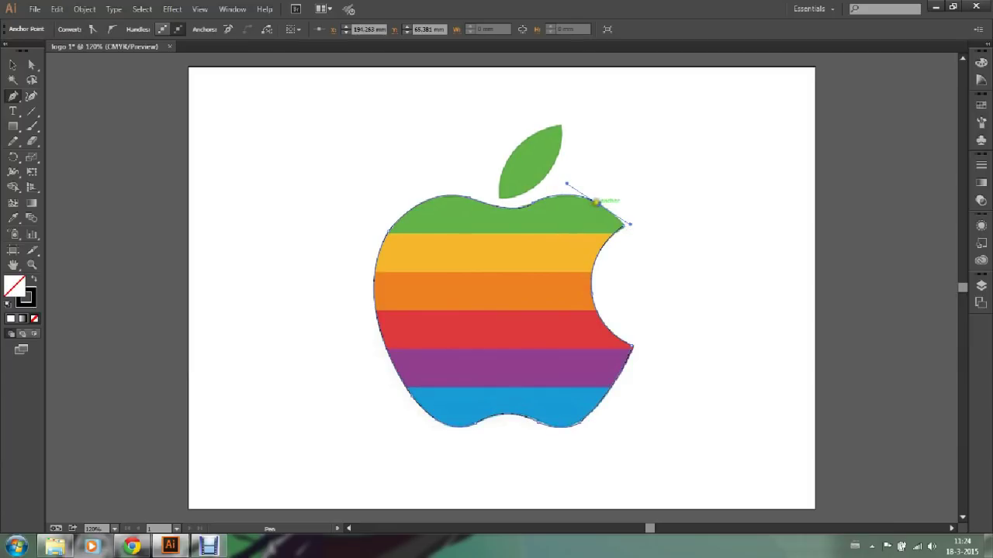
pyautogui.moveTo(596, 203); pyautogui.dragTo(625, 224)
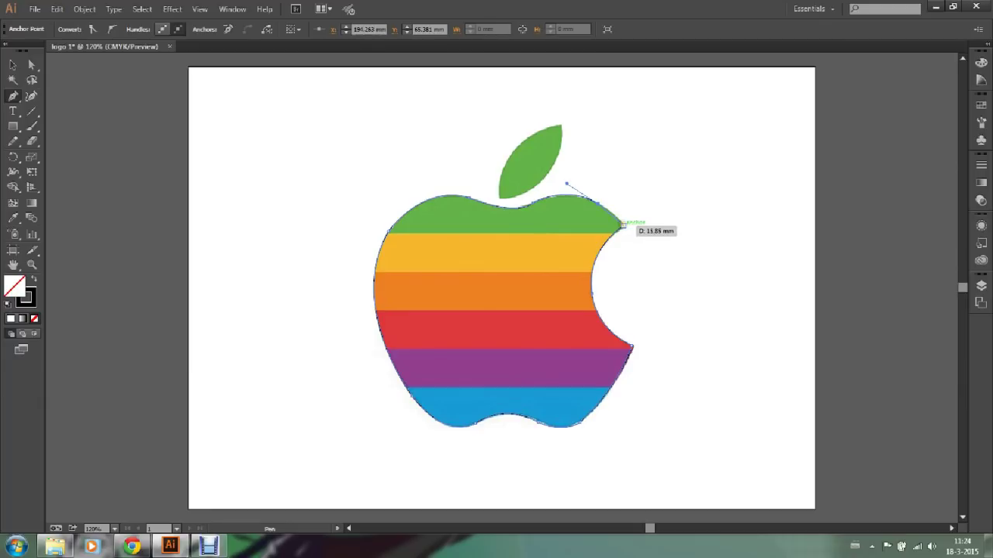
pyautogui.click(623, 225)
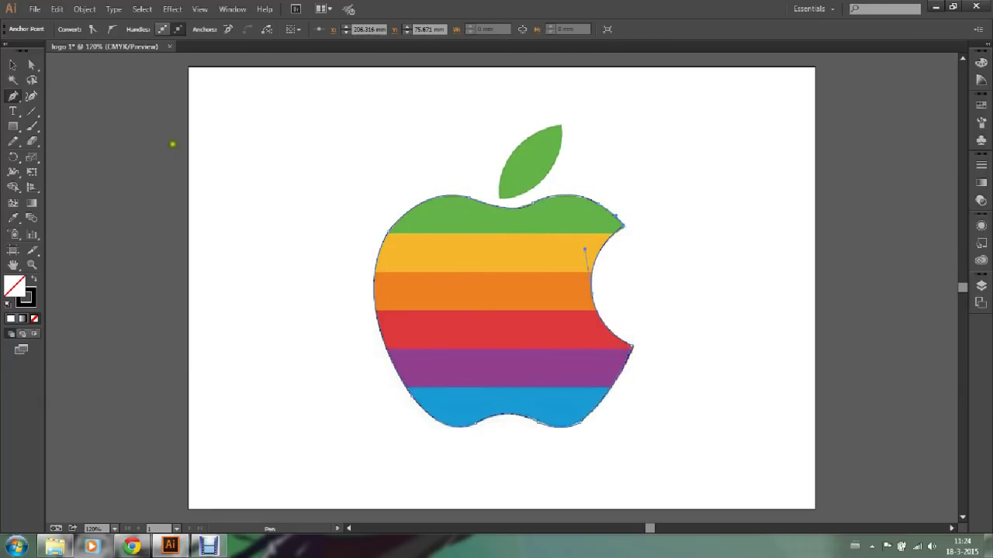
pyautogui.click(13, 66)
pyautogui.click(327, 133)
pyautogui.click(239, 135)
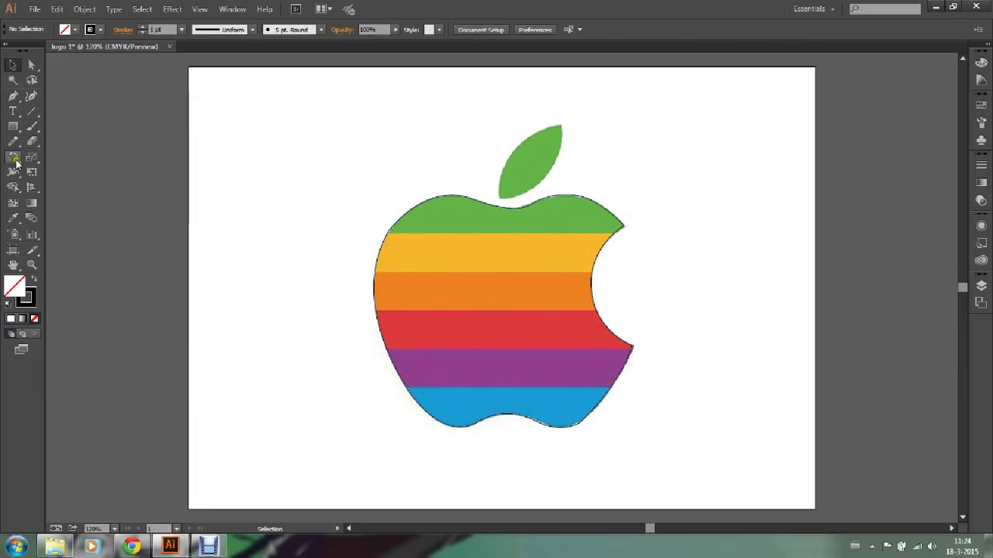
pyautogui.click(13, 97)
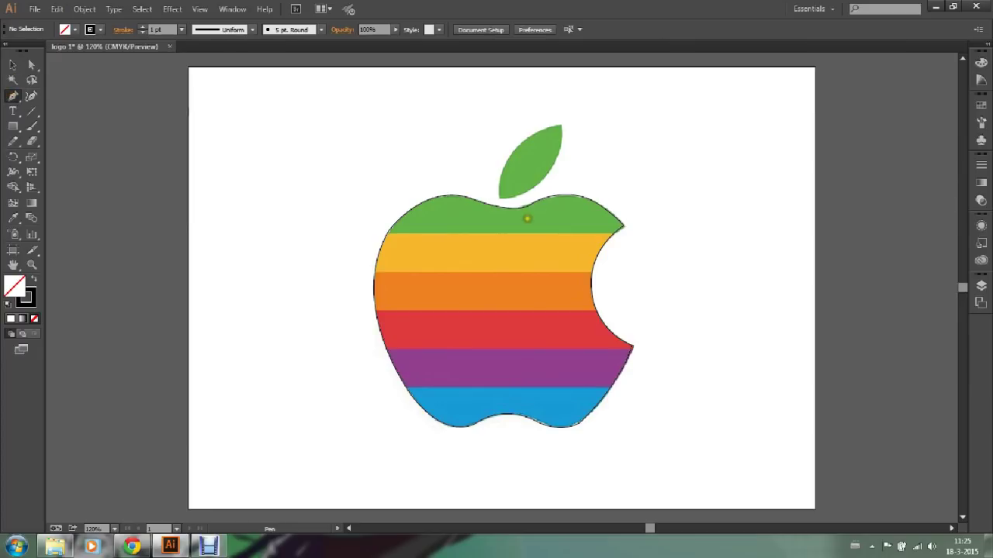
# - Trace the leaf as a closed path from its base to a curved tip anchor and back
pyautogui.click(497, 199)
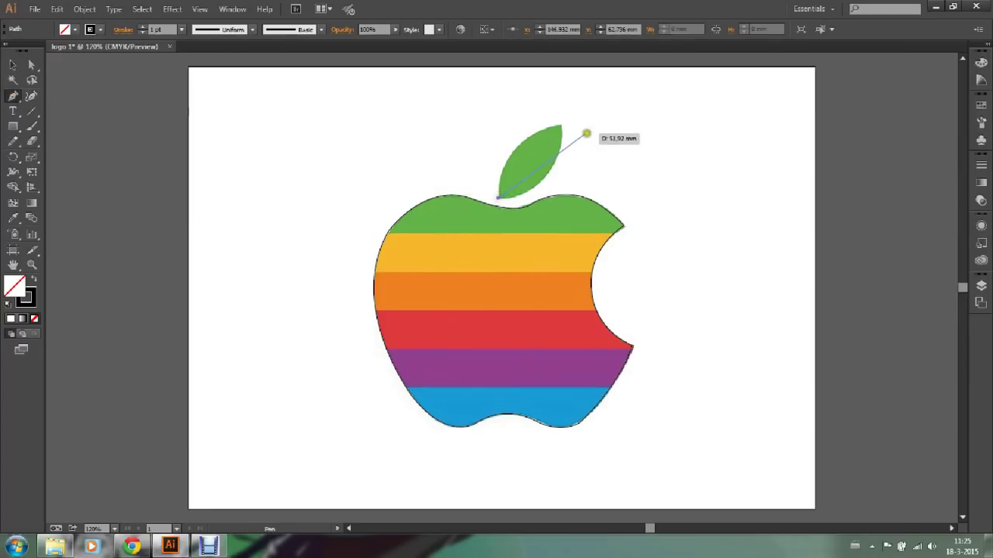
pyautogui.moveTo(562, 125); pyautogui.dragTo(635, 106)
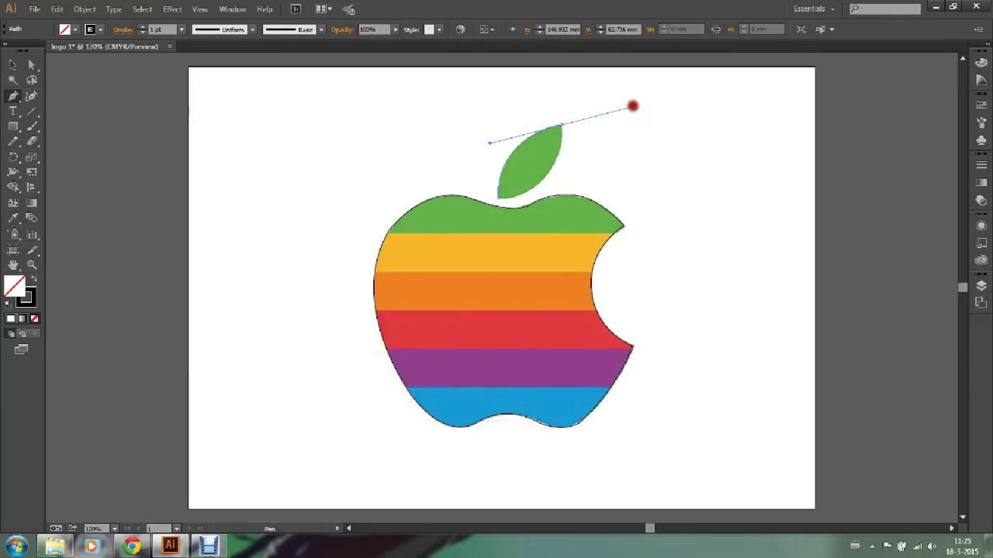
pyautogui.click(561, 126)
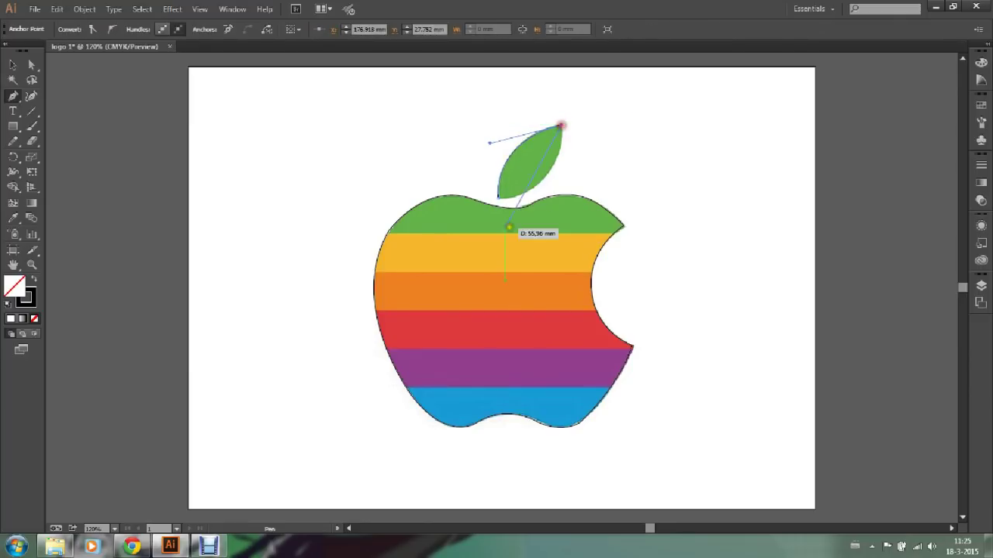
pyautogui.click(497, 198)
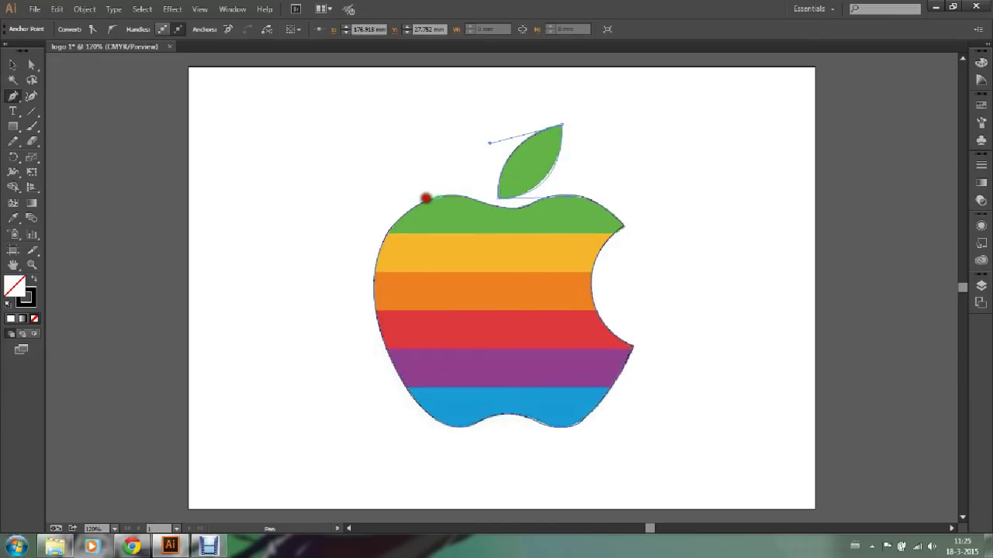
pyautogui.click(439, 199)
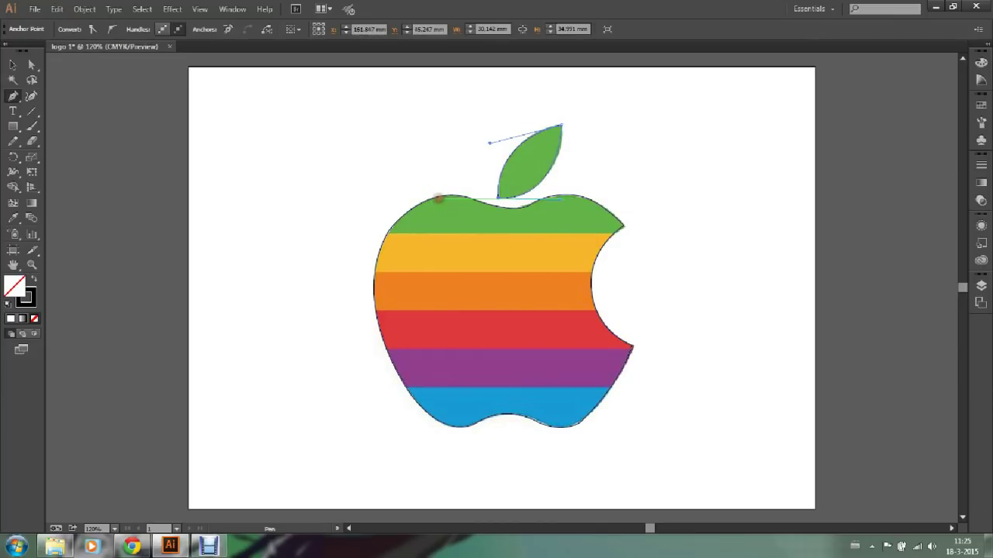
pyautogui.click(11, 66)
pyautogui.click(263, 144)
pyautogui.click(570, 341)
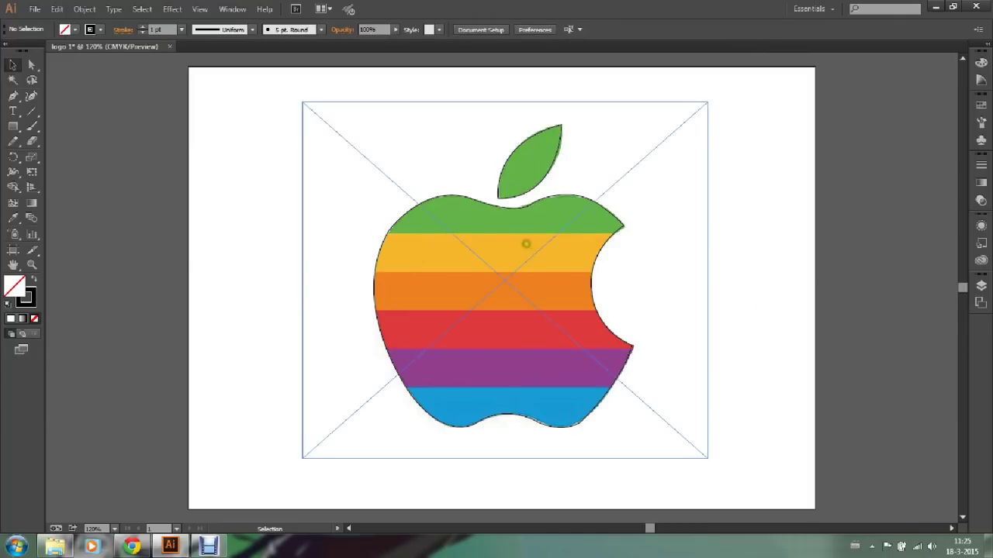
# - Zoom to 300% and reshape the apple outline's top curve to match the image
pyautogui.click(32, 264)
pyautogui.click(543, 209)
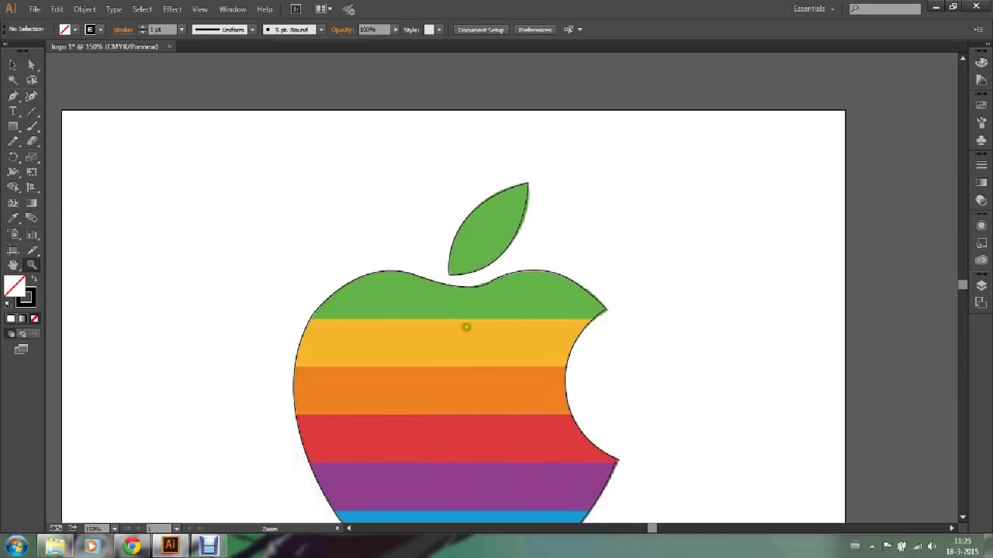
pyautogui.click(469, 307)
pyautogui.click(542, 280)
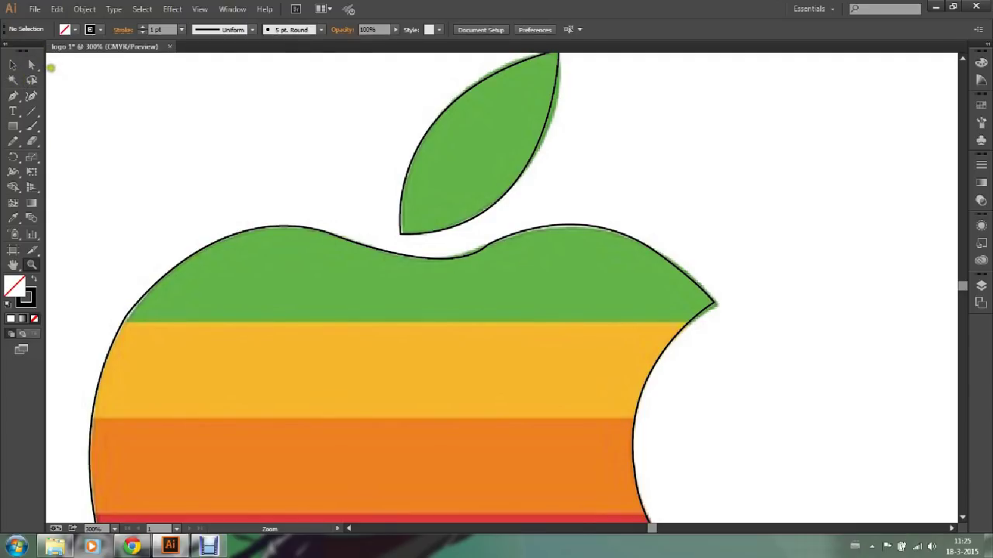
pyautogui.click(31, 66)
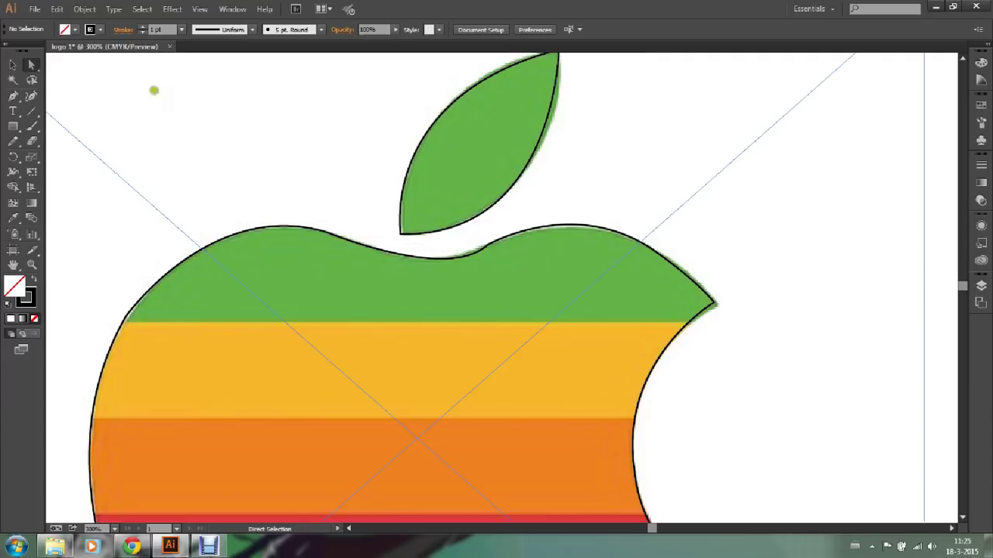
pyautogui.click(535, 231)
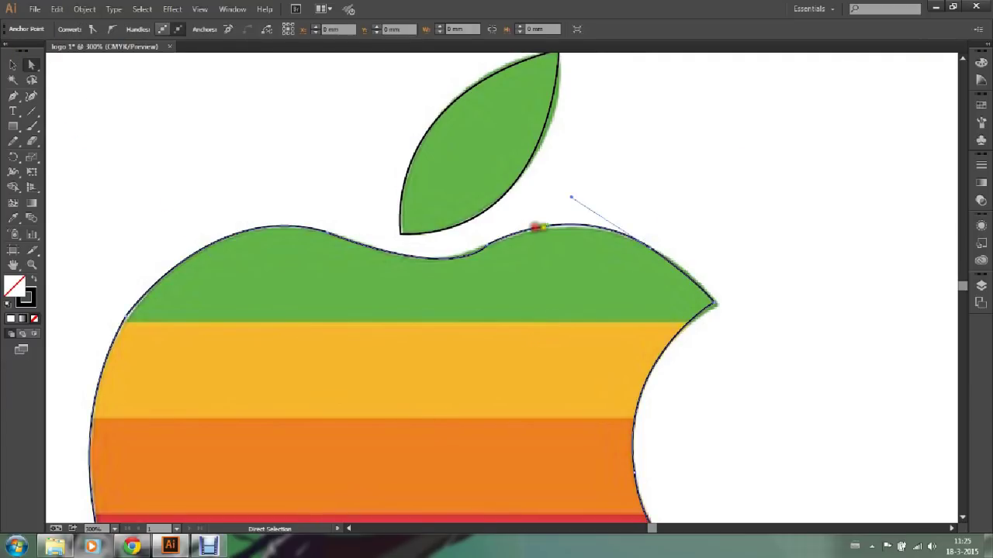
pyautogui.moveTo(487, 245); pyautogui.dragTo(479, 247)
pyautogui.moveTo(434, 282)
pyautogui.mouseDown()
pyautogui.moveTo(402, 283)
pyautogui.moveTo(411, 280)
pyautogui.mouseUp()
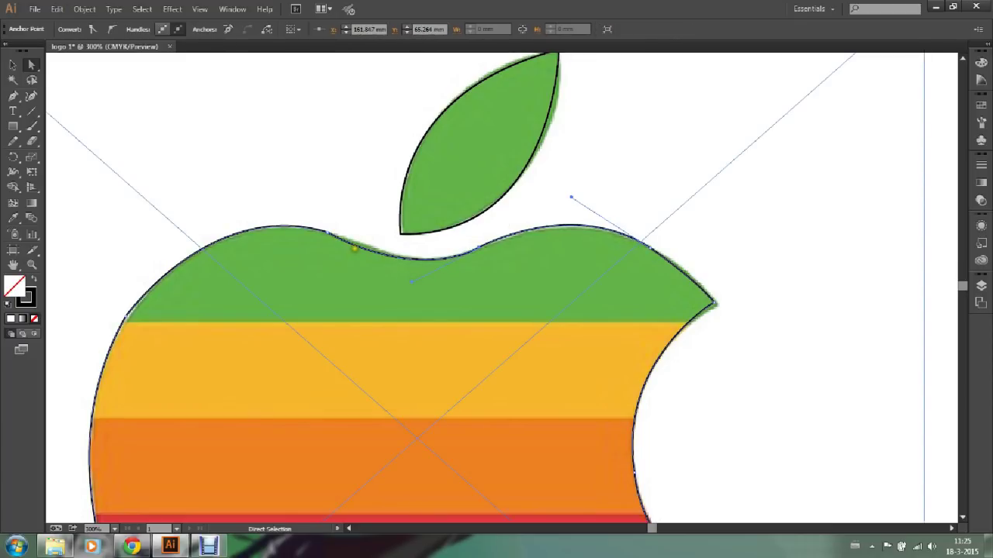
pyautogui.moveTo(572, 196); pyautogui.dragTo(574, 198)
pyautogui.moveTo(342, 241); pyautogui.dragTo(412, 277)
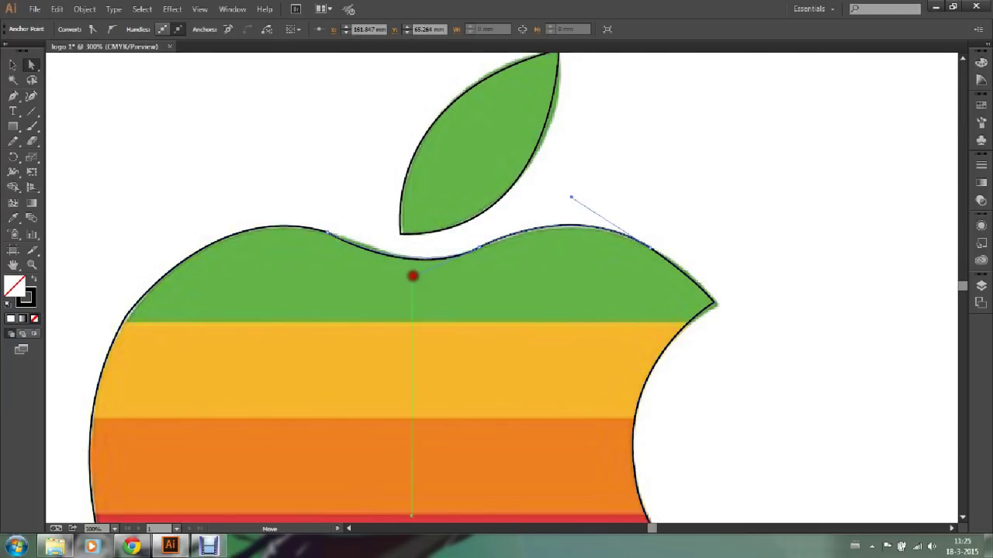
pyautogui.click(377, 228)
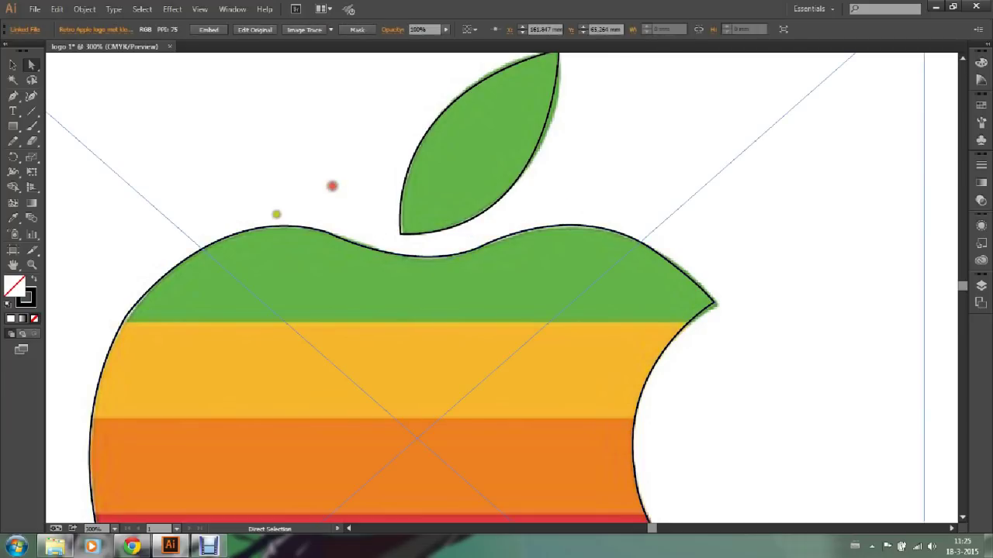
# - Reshape the apple's top-left curve and fine-tune its handle
pyautogui.moveTo(205, 344); pyautogui.dragTo(300, 224)
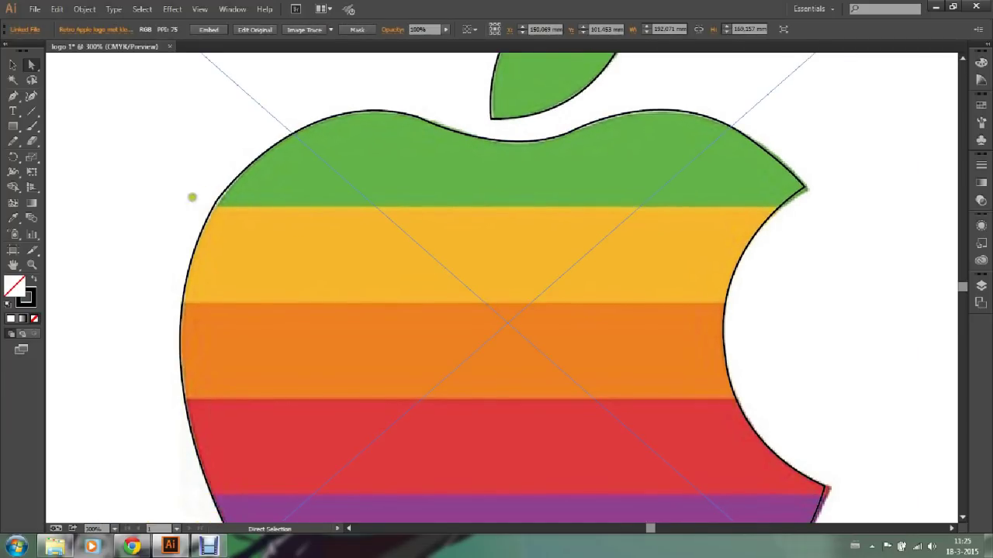
pyautogui.click(255, 126)
pyautogui.moveTo(301, 80); pyautogui.dragTo(279, 85)
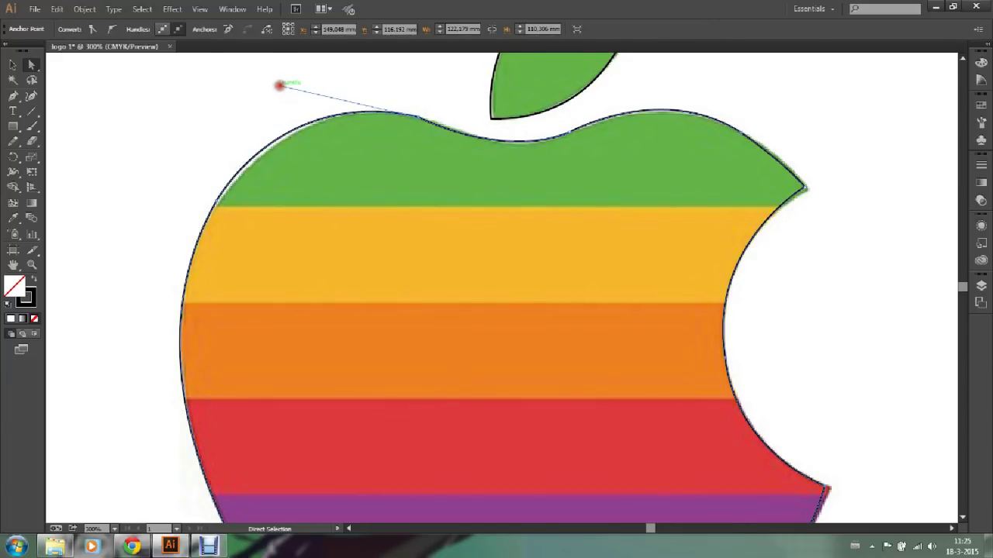
pyautogui.moveTo(277, 84); pyautogui.dragTo(278, 82)
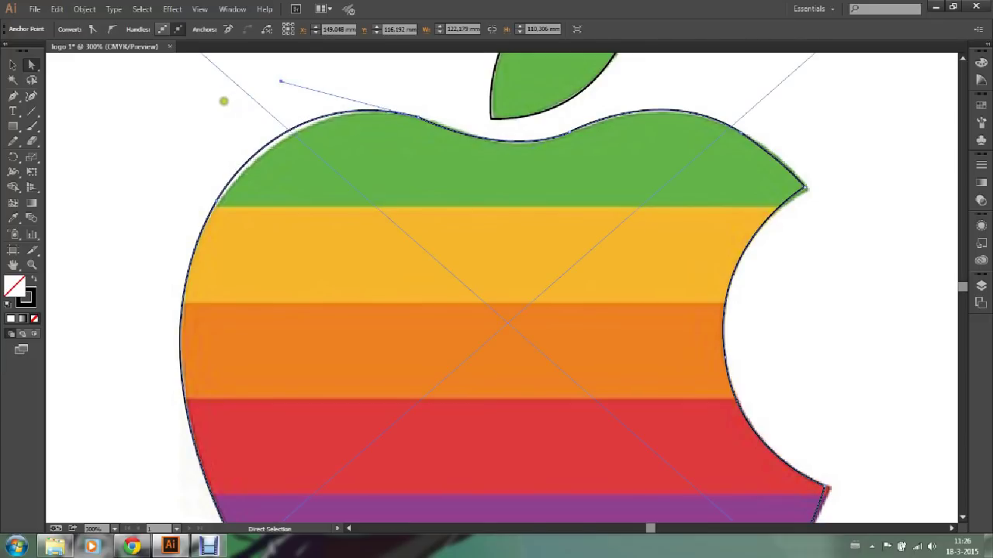
pyautogui.click(223, 101)
# - Nudge the bite's lower-corner anchor right and adjust the curve below it
pyautogui.moveTo(819, 390); pyautogui.dragTo(784, 254)
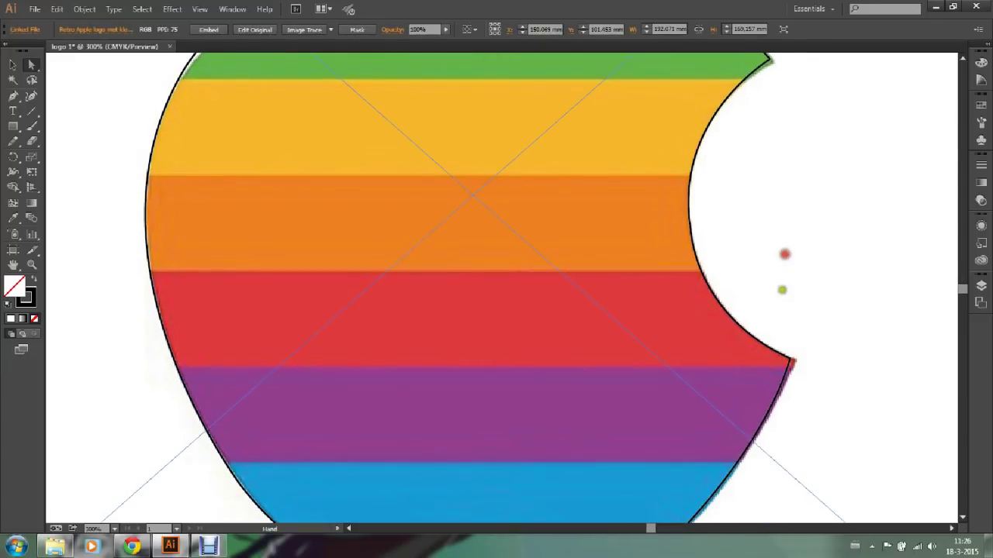
pyautogui.scroll(-3, 784, 254)
pyautogui.click(791, 291)
pyautogui.moveTo(791, 291); pyautogui.dragTo(795, 291)
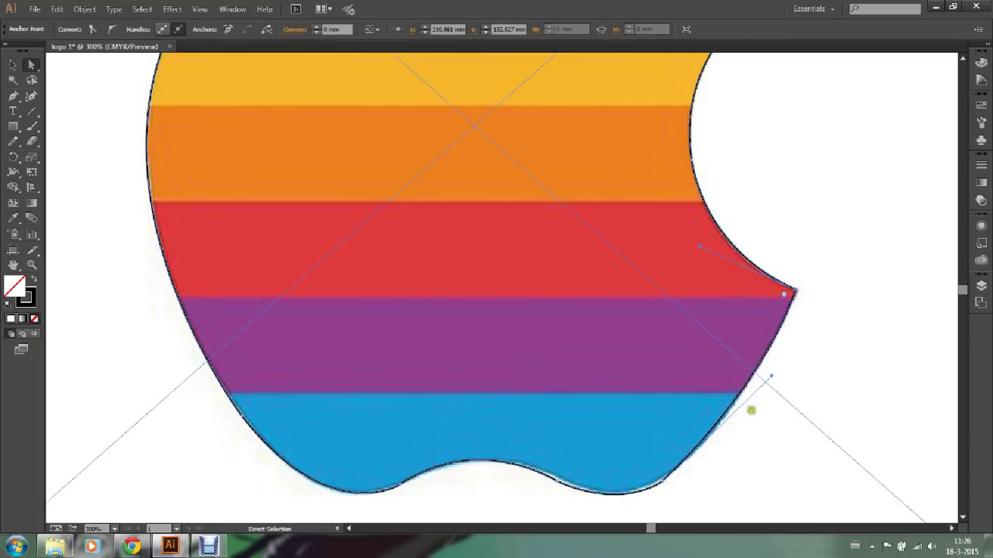
pyautogui.moveTo(770, 376); pyautogui.dragTo(769, 383)
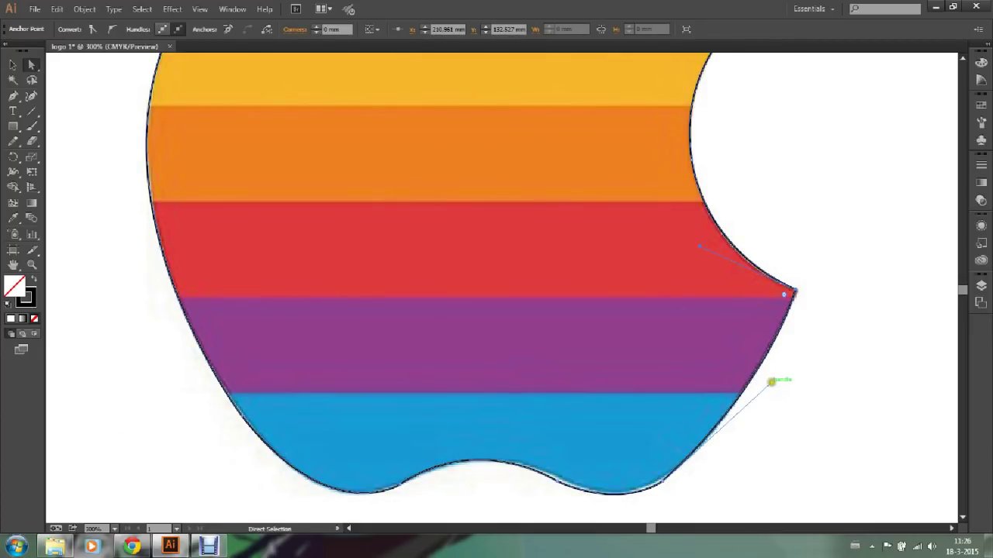
pyautogui.click(801, 387)
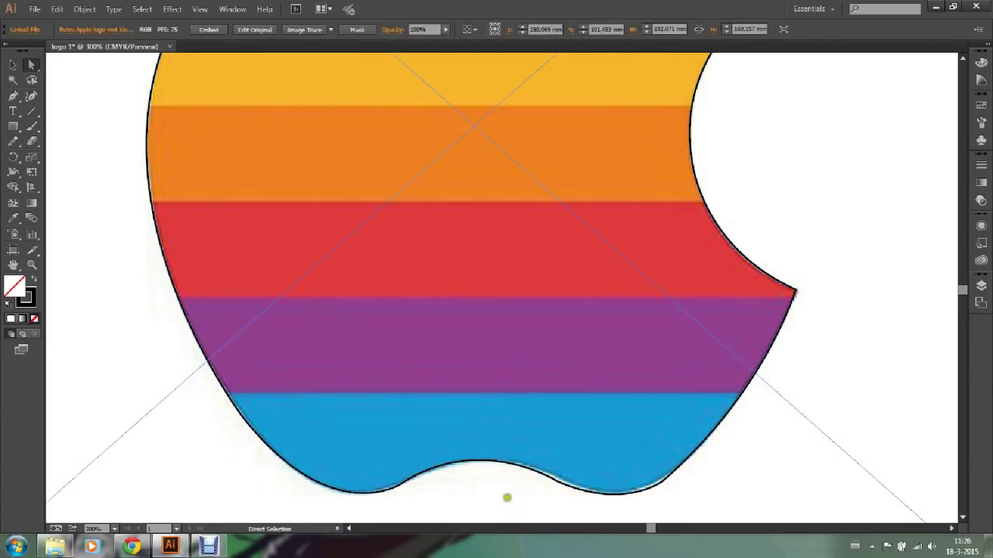
# - Pan to the leaf and green band and zoom back out to 100%
pyautogui.moveTo(404, 300); pyautogui.dragTo(398, 414)
pyautogui.moveTo(492, 255); pyautogui.dragTo(459, 407)
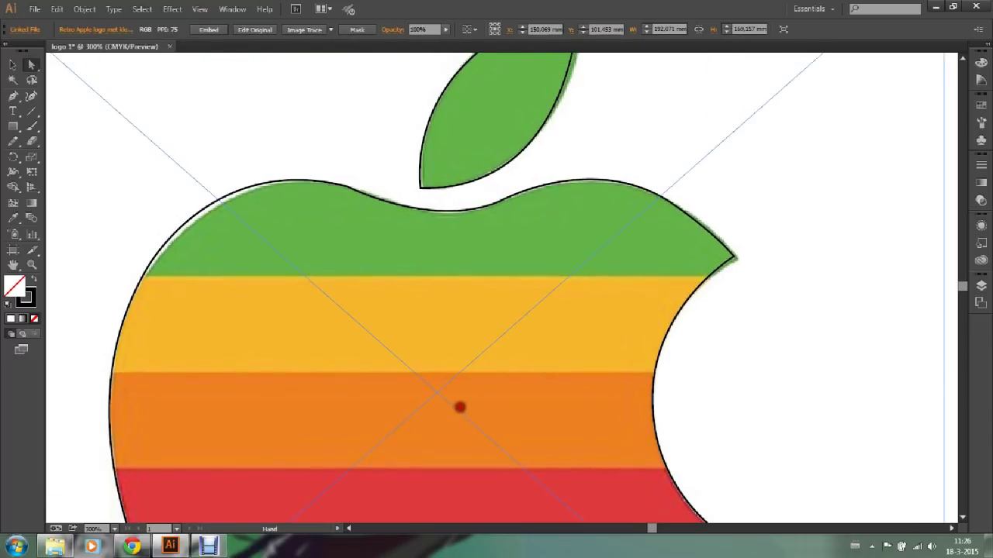
pyautogui.click(31, 266)
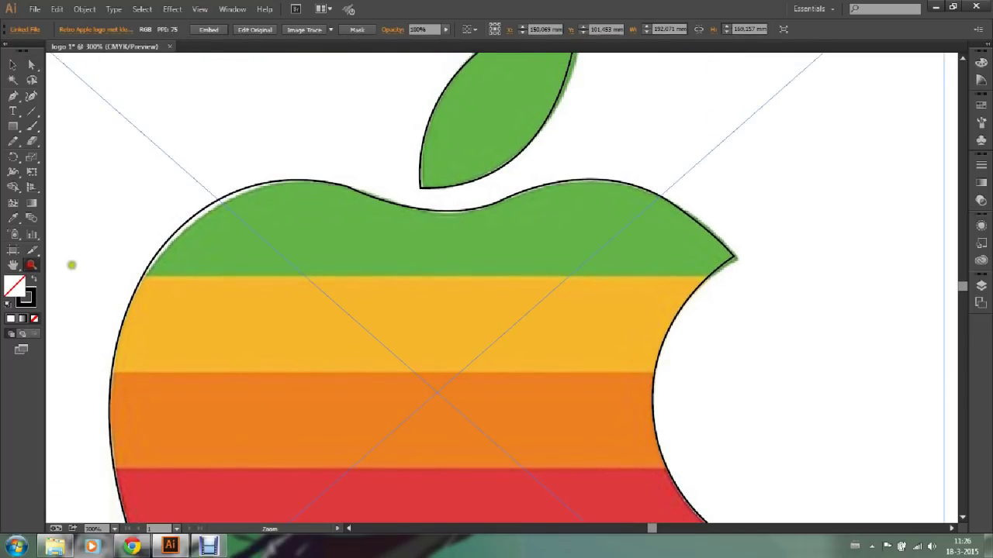
pyautogui.keyDown('alt'); pyautogui.click(429, 276); pyautogui.keyUp('alt')
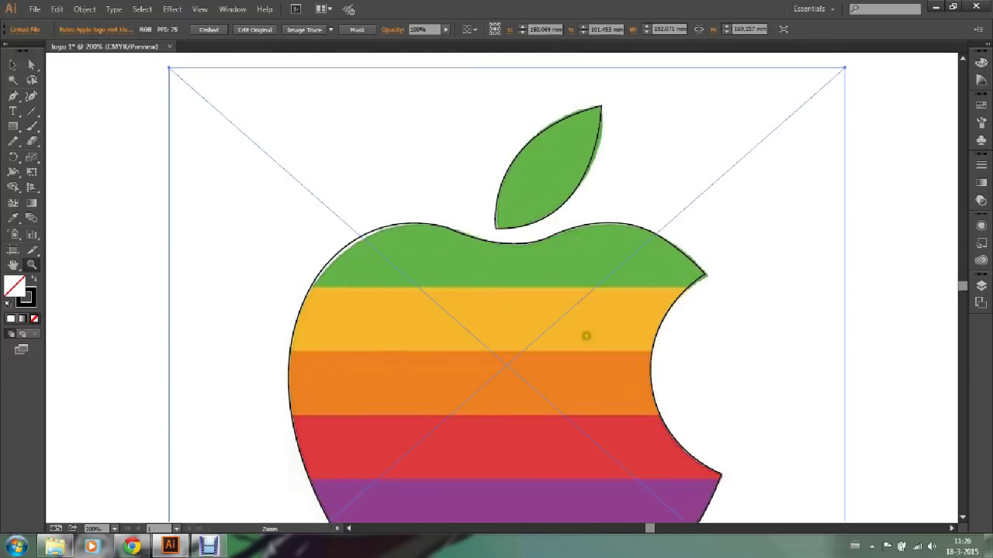
pyautogui.keyDown('alt'); pyautogui.click(491, 366); pyautogui.keyUp('alt')
pyautogui.keyDown('alt'); pyautogui.click(501, 371); pyautogui.keyUp('alt')
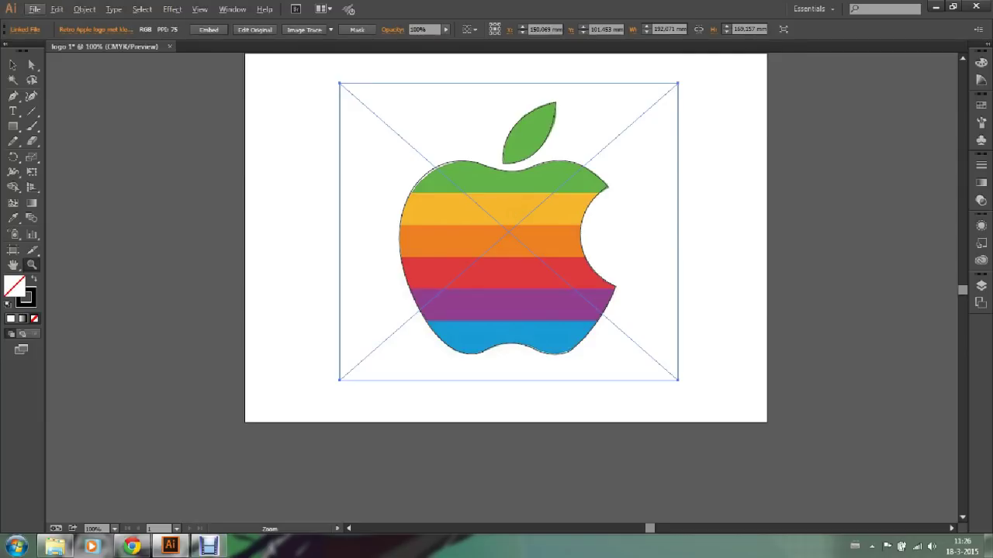
# - Draw one rectangle over the leaf and green stripe and another matching the yellow stripe
pyautogui.click(13, 65)
pyautogui.moveTo(264, 160)
pyautogui.mouseDown()
pyautogui.moveTo(244, 208)
pyautogui.moveTo(246, 181)
pyautogui.mouseUp()
pyautogui.click(243, 181)
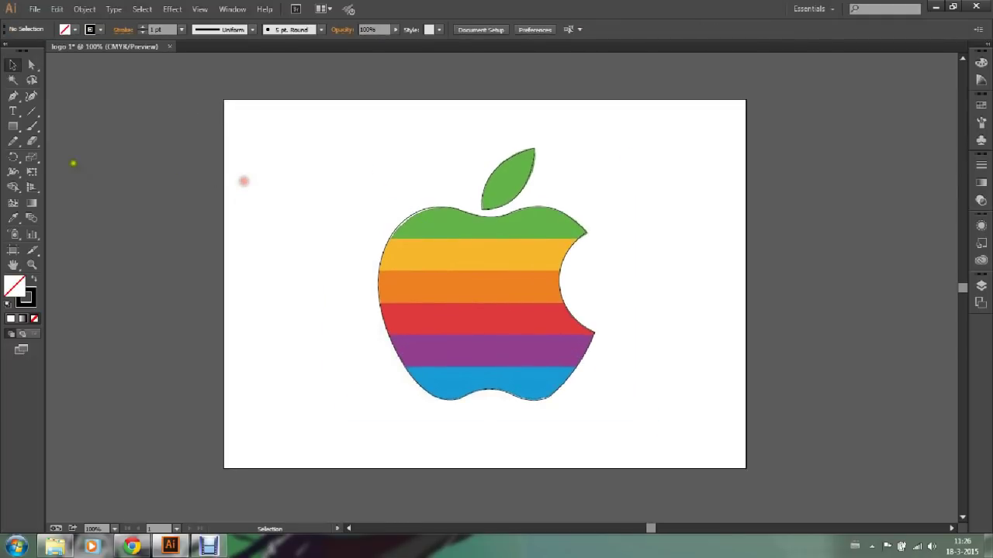
pyautogui.click(13, 127)
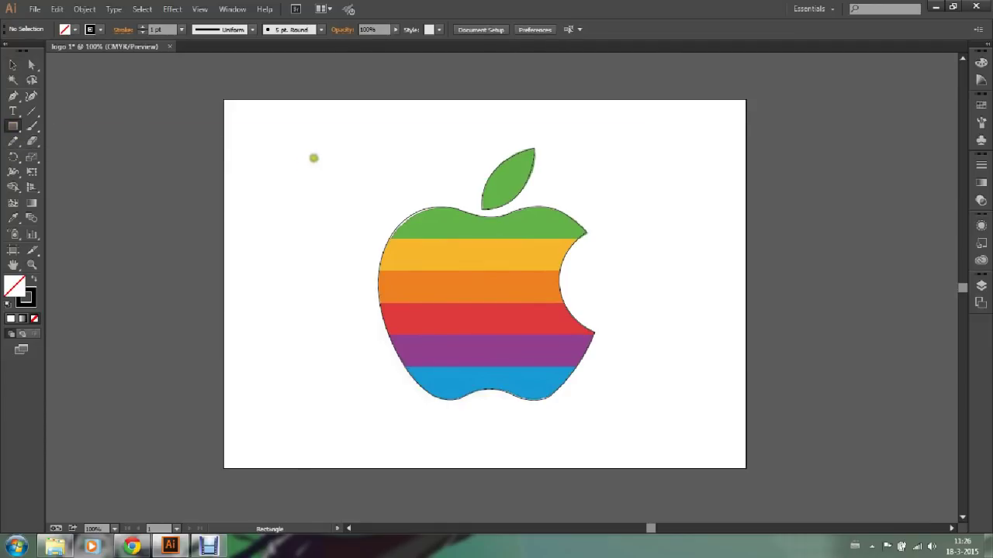
pyautogui.moveTo(334, 149)
pyautogui.mouseDown()
pyautogui.moveTo(390, 217)
pyautogui.moveTo(626, 237)
pyautogui.mouseUp()
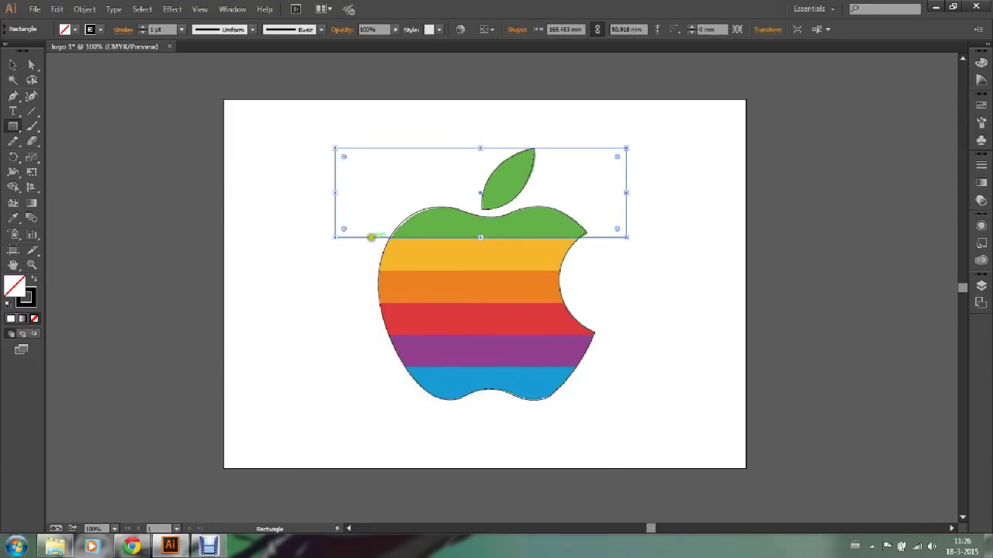
pyautogui.click(13, 66)
pyautogui.click(101, 70)
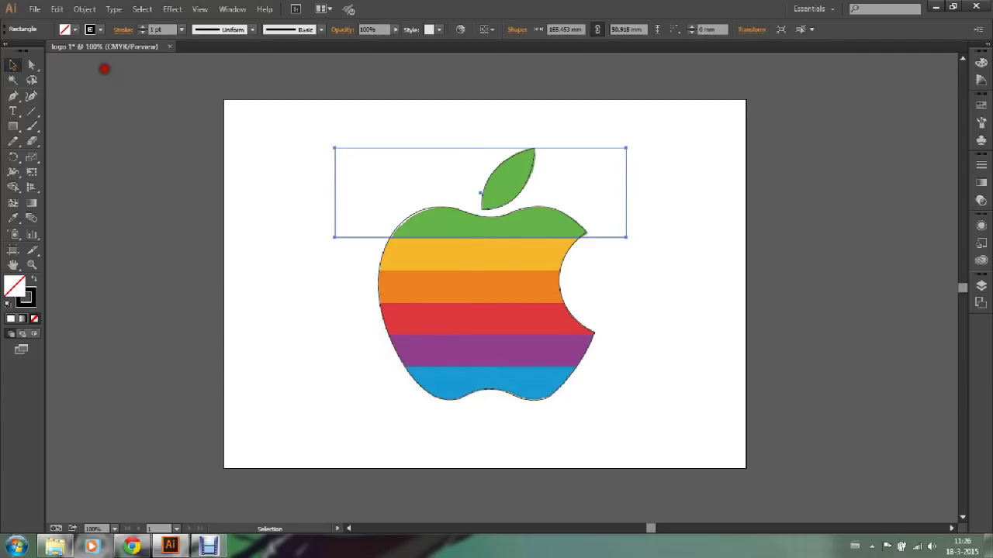
pyautogui.click(13, 127)
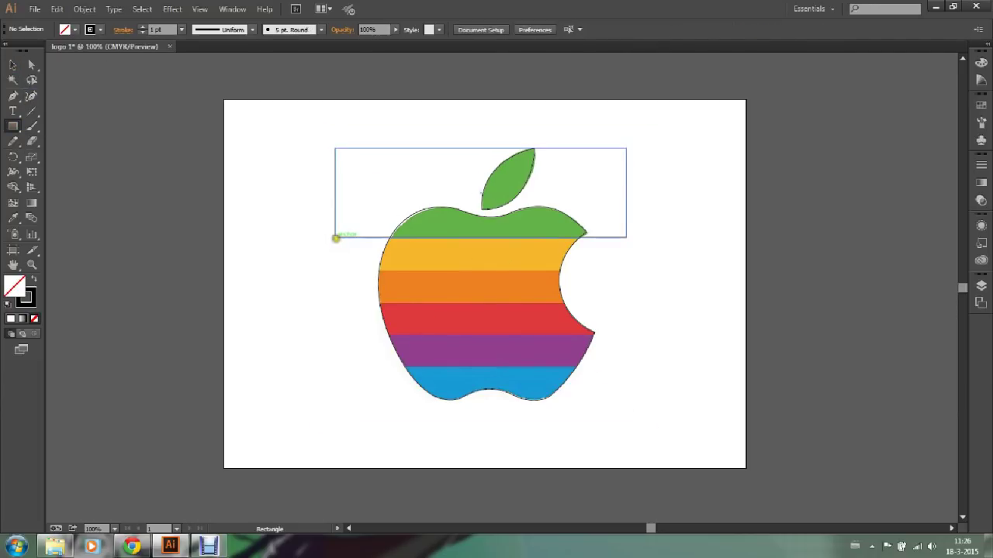
pyautogui.moveTo(335, 236); pyautogui.dragTo(628, 270)
# - Paste a copy of the yellow-stripe rectangle and align it over the orange stripe
pyautogui.click(12, 65)
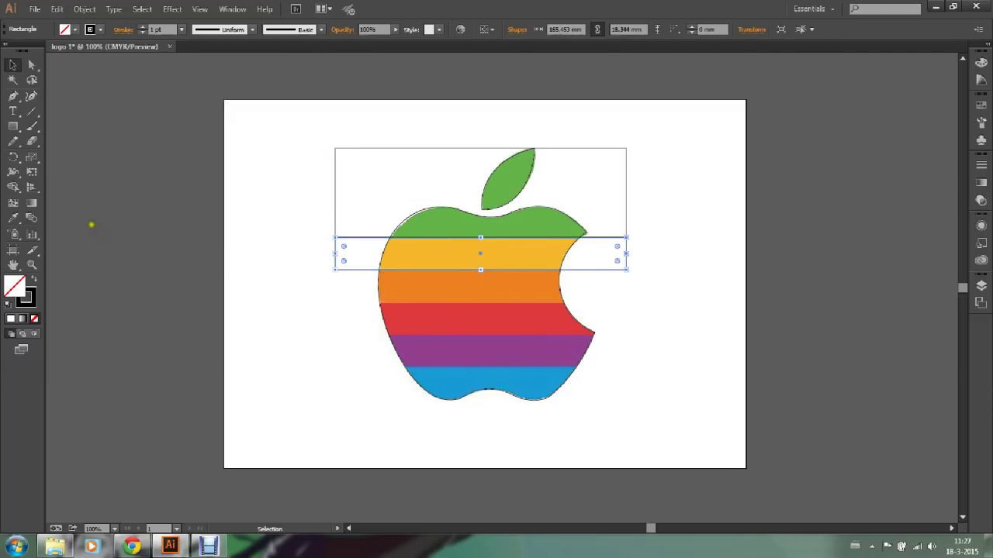
pyautogui.press('a')
pyautogui.hotkey('ctrl', 'v')
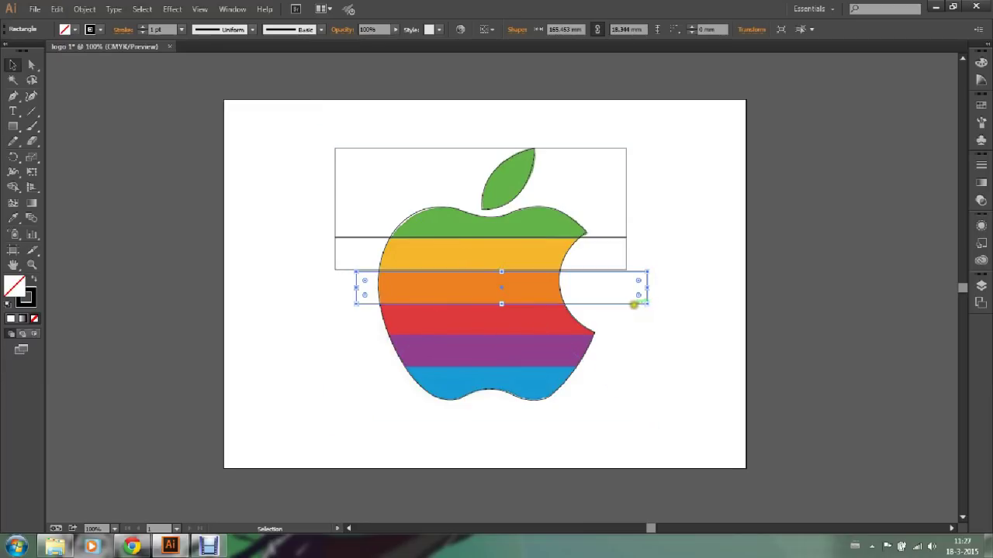
pyautogui.moveTo(632, 305); pyautogui.dragTo(611, 302)
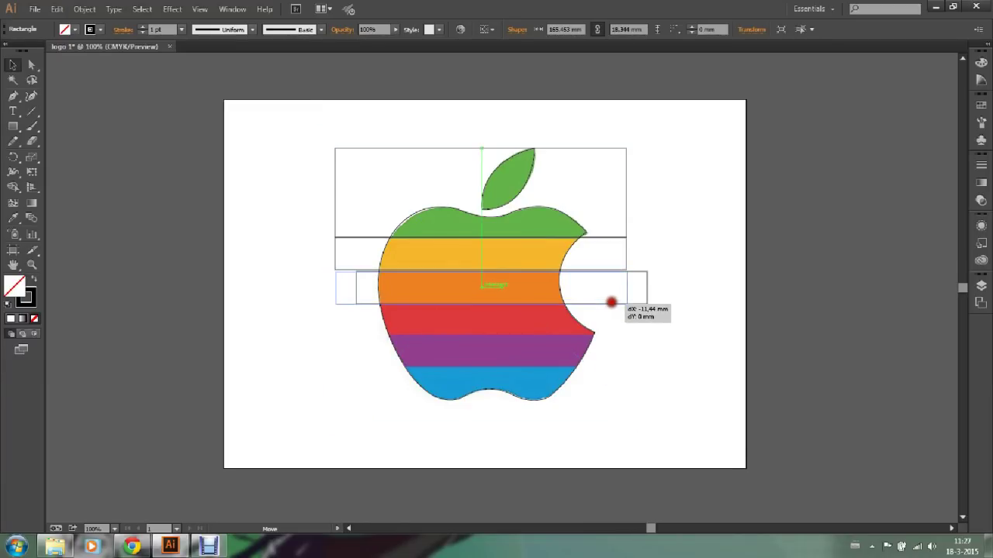
pyautogui.moveTo(611, 302); pyautogui.dragTo(612, 302)
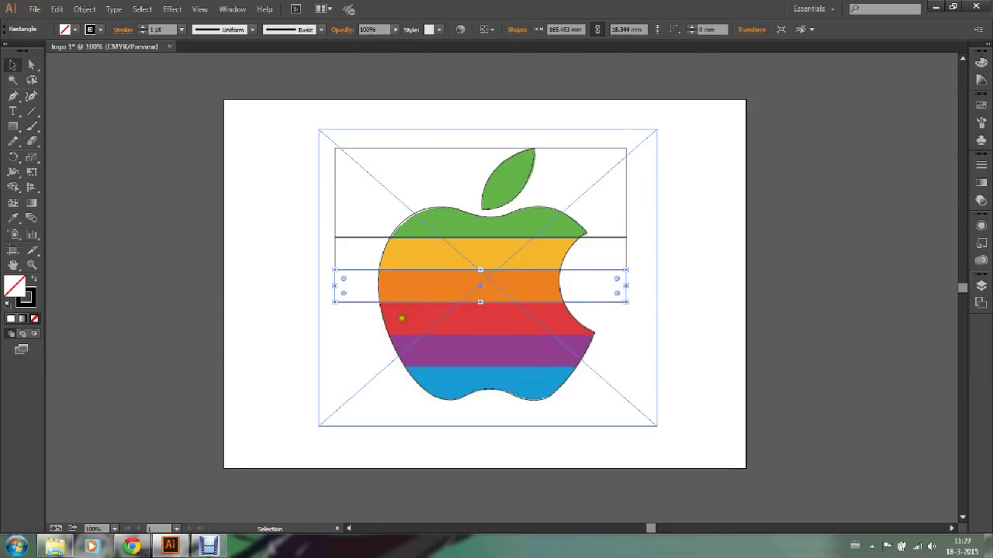
pyautogui.hotkey('shift', 'Right')
pyautogui.hotkey('shift', 'Right')
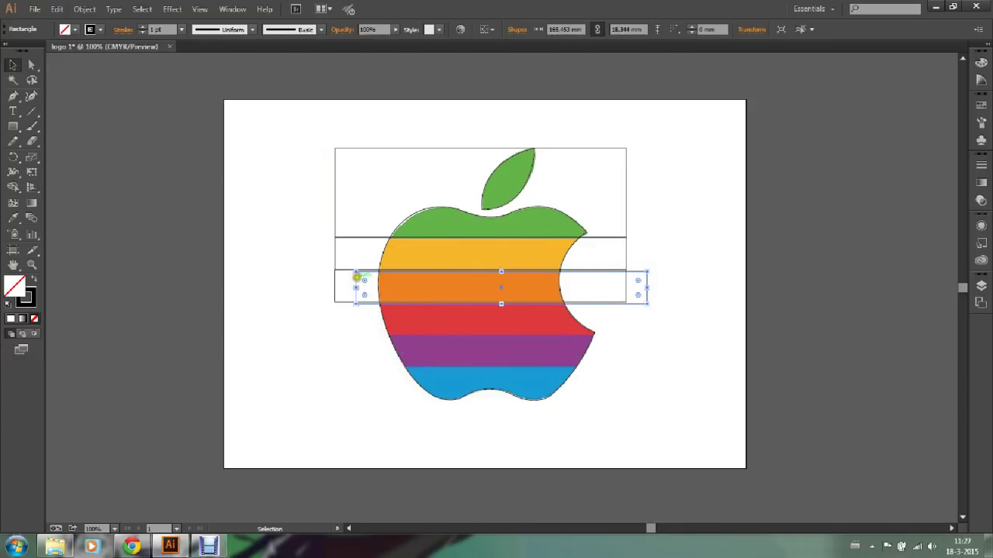
pyautogui.moveTo(356, 276); pyautogui.dragTo(333, 321)
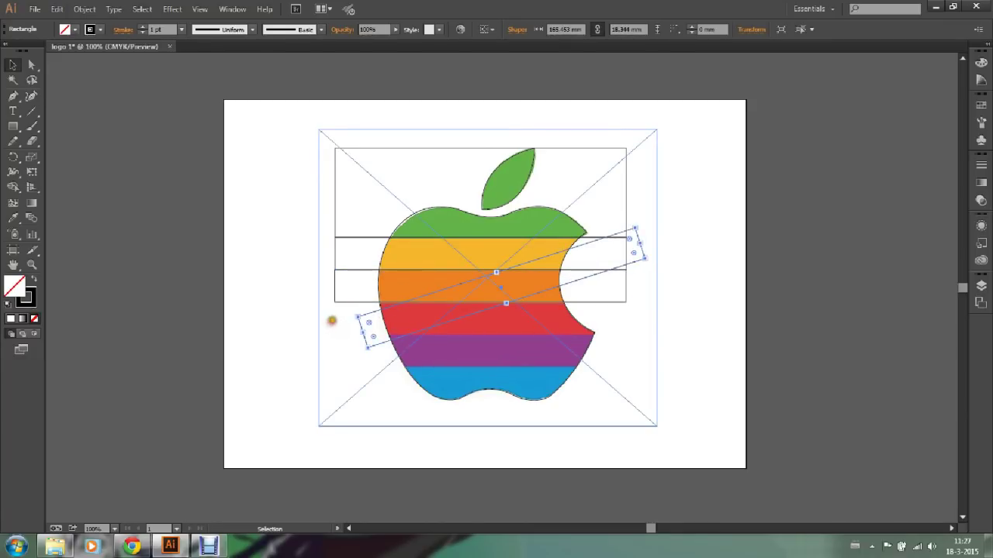
pyautogui.hotkey('ctrl', 'z')
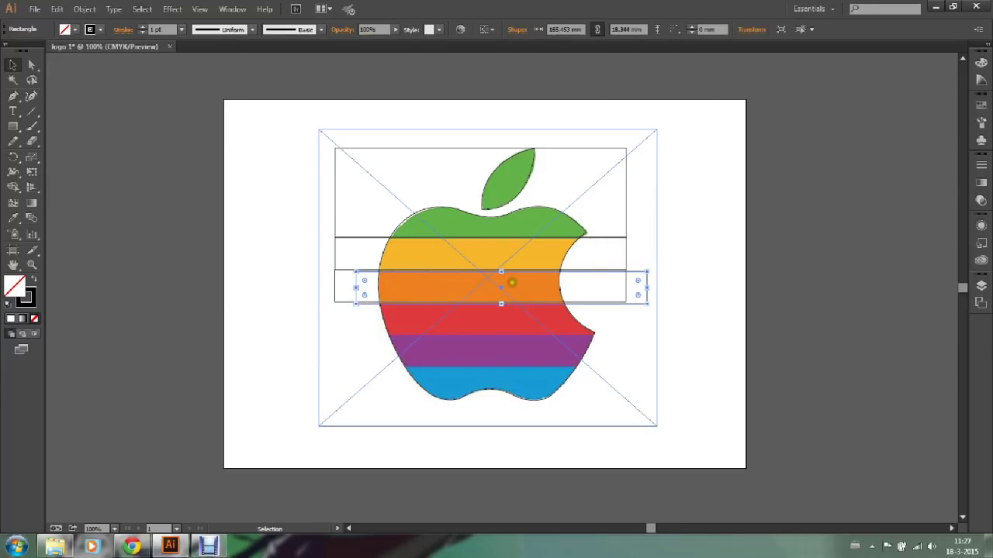
# - Place rectangles on the red, purple and blue stripes, stretching the bottom one below the apple
pyautogui.moveTo(498, 289); pyautogui.dragTo(481, 318)
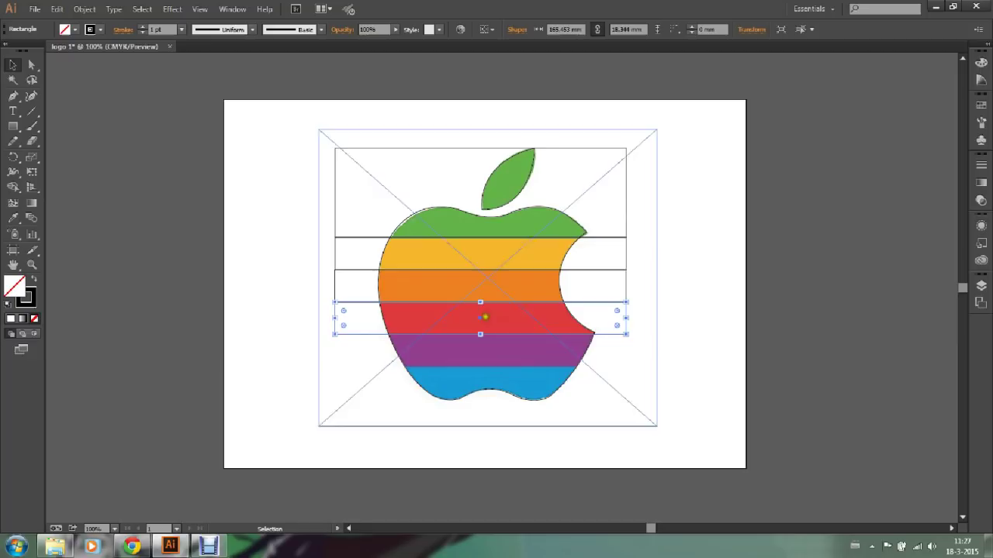
pyautogui.moveTo(476, 318)
pyautogui.mouseDown()
pyautogui.moveTo(497, 287)
pyautogui.moveTo(480, 349)
pyautogui.mouseUp()
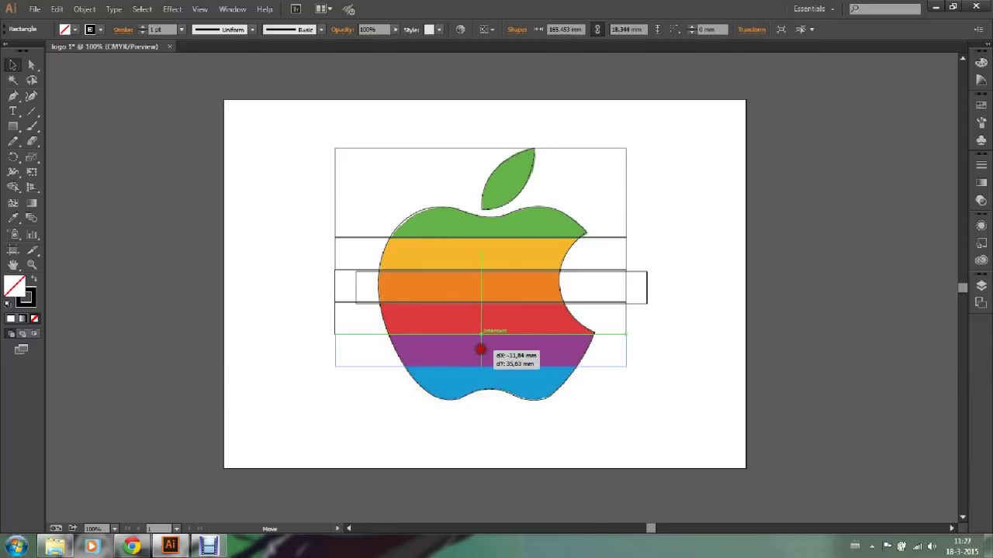
pyautogui.moveTo(480, 350); pyautogui.dragTo(481, 346)
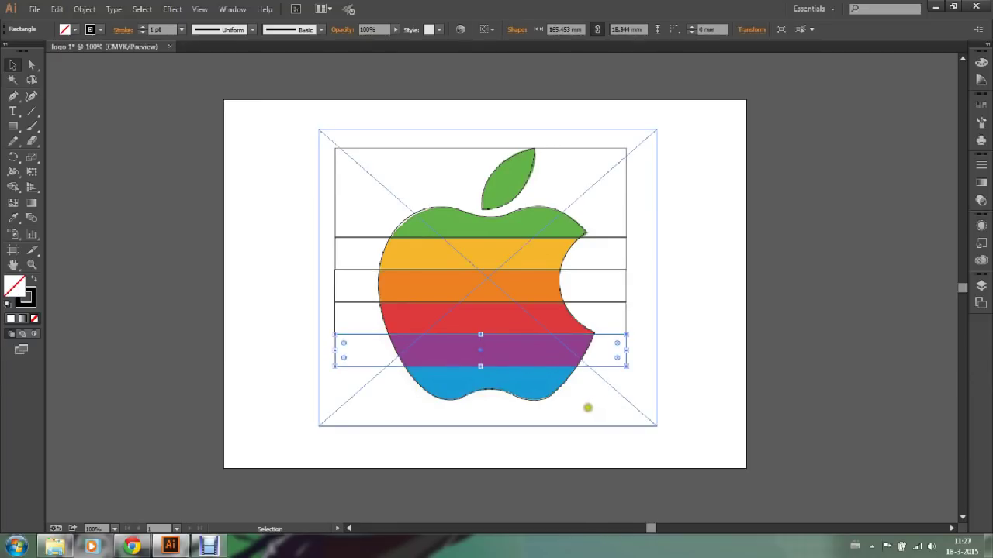
pyautogui.hotkey('ctrl', 'z')
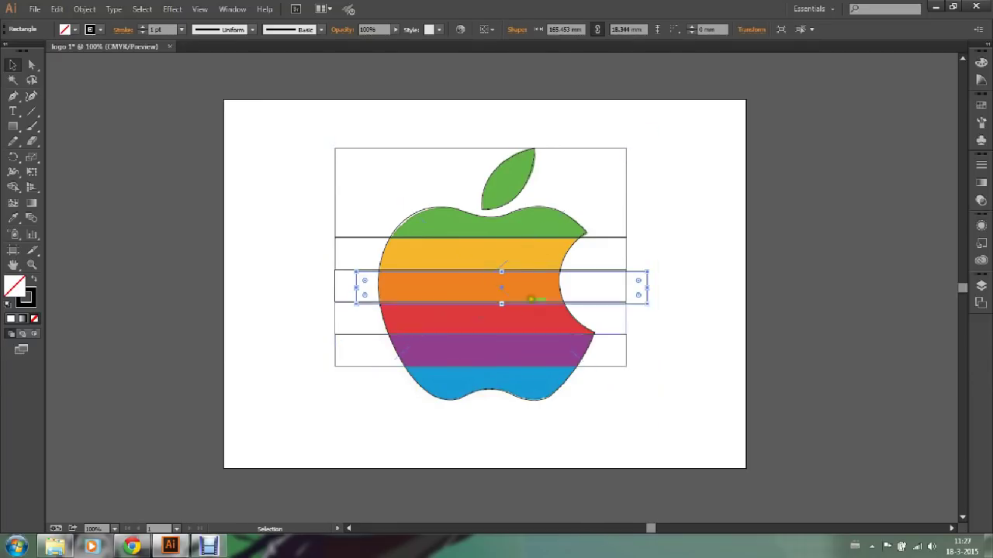
pyautogui.moveTo(502, 285); pyautogui.dragTo(476, 396)
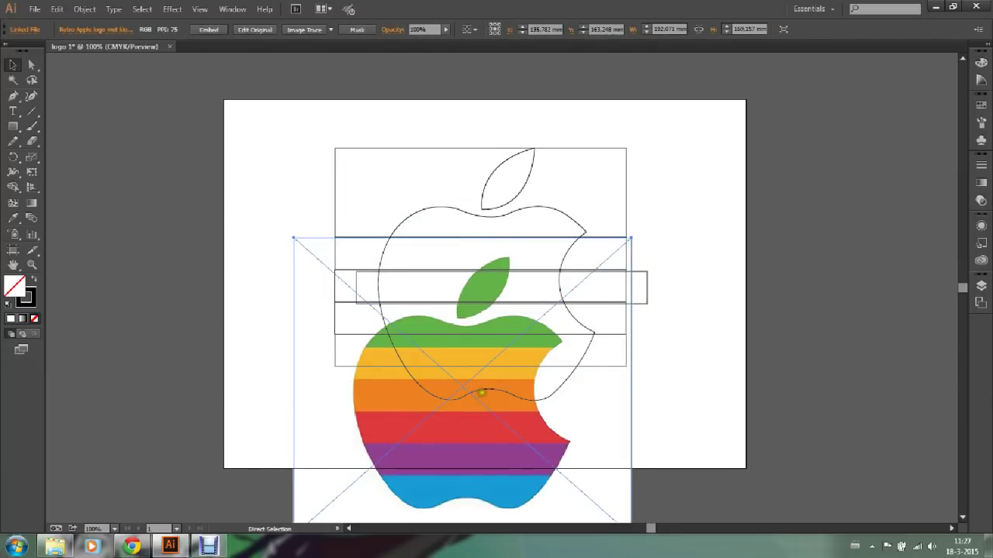
pyautogui.hotkey('ctrl', 'z')
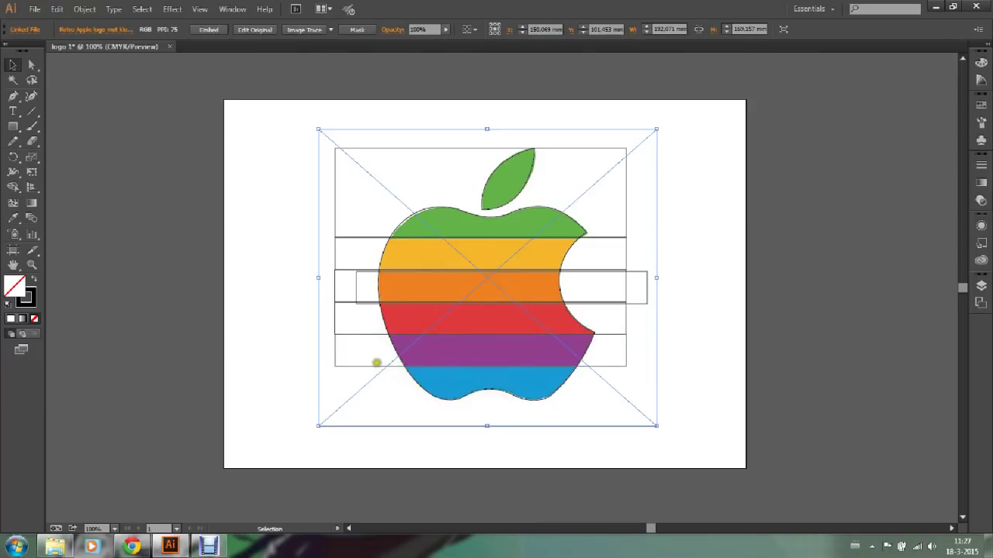
pyautogui.click(355, 287)
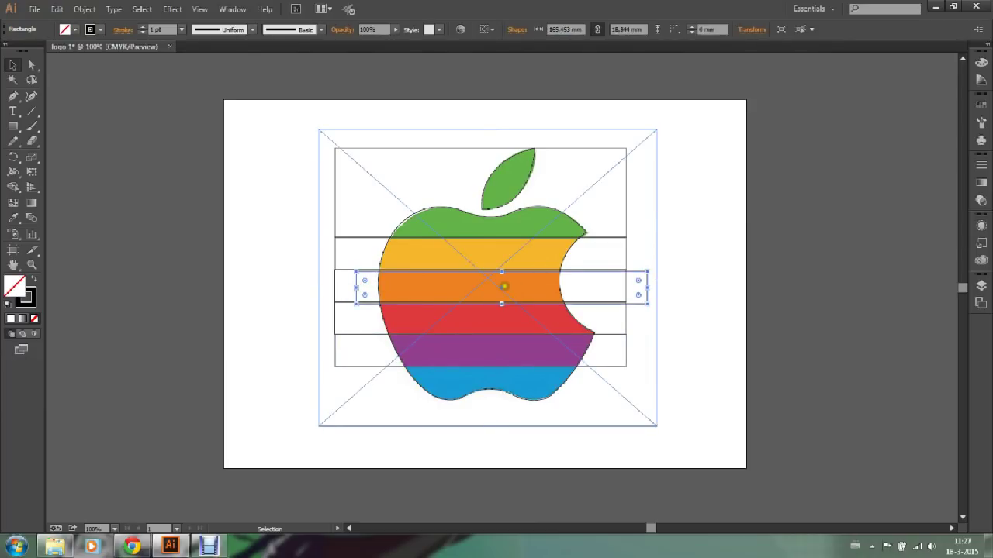
pyautogui.moveTo(501, 287); pyautogui.dragTo(481, 386)
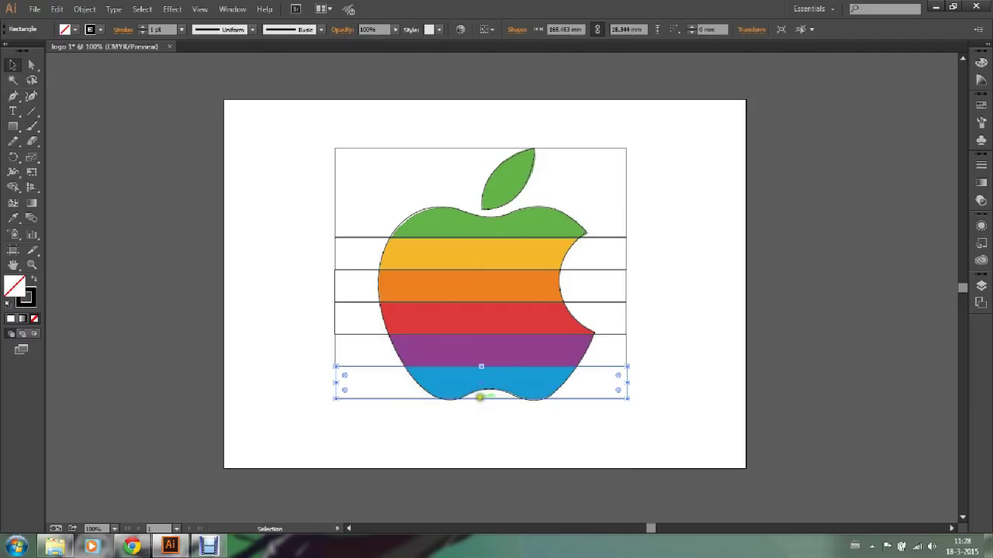
pyautogui.moveTo(481, 397); pyautogui.dragTo(475, 418)
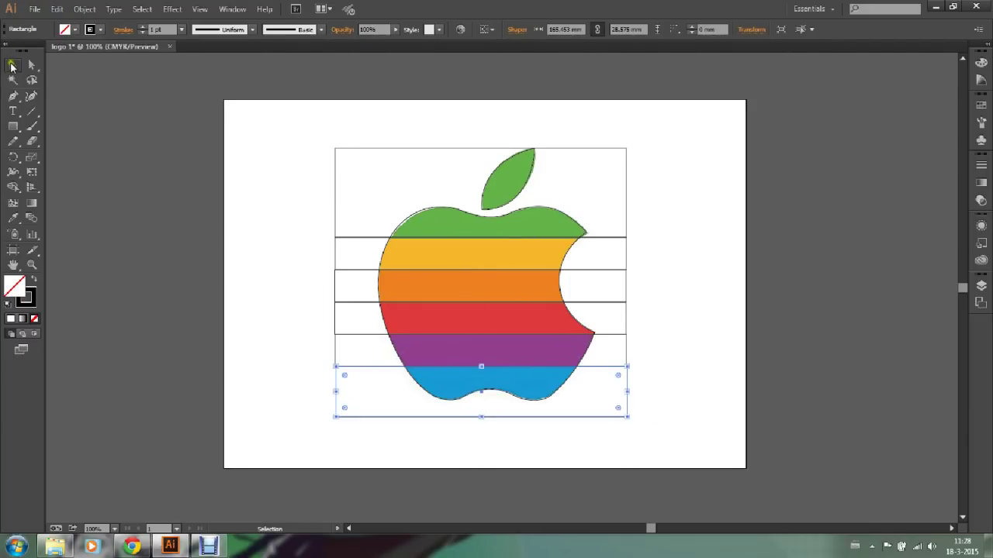
pyautogui.click(237, 180)
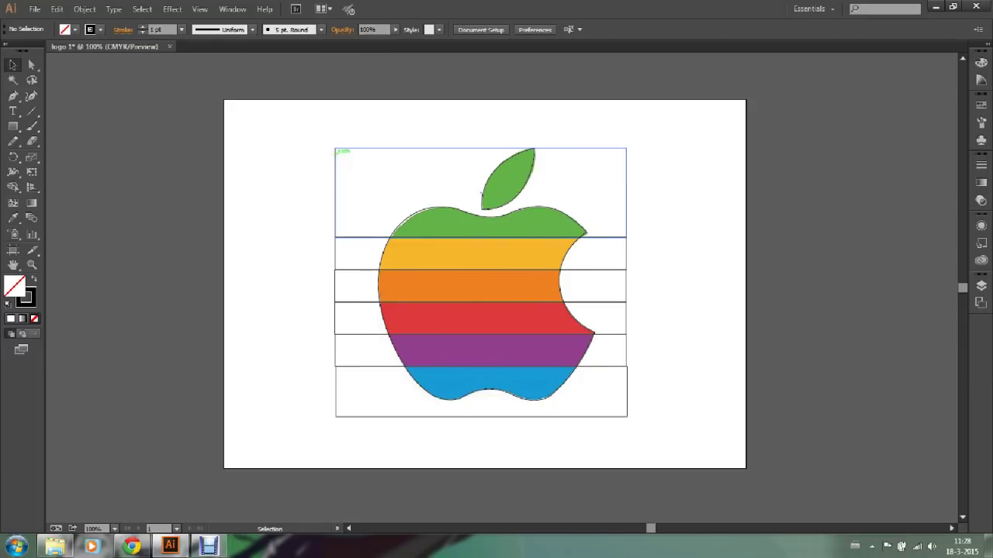
# - Fill the top two stripe rectangles with green and yellow sampled from the reference apple
pyautogui.click(337, 152)
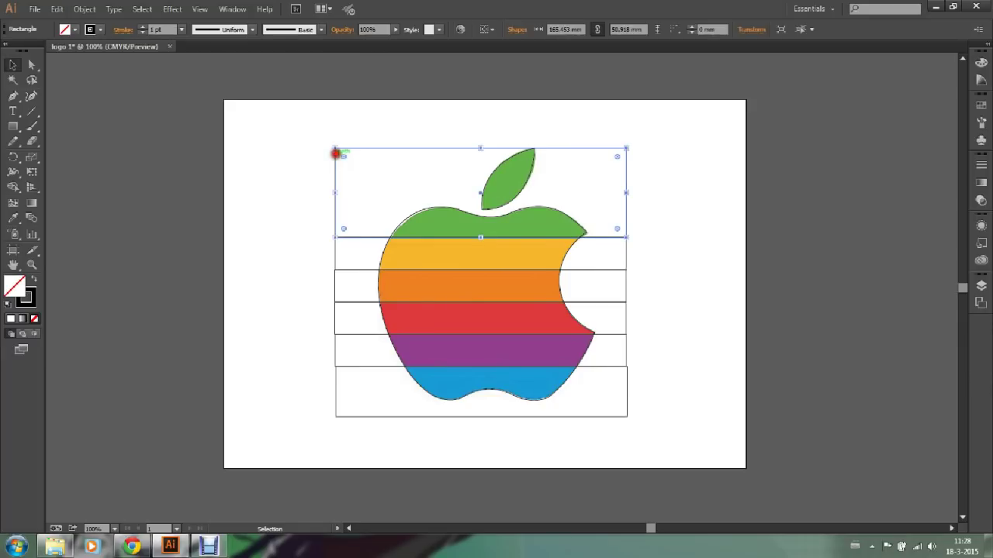
pyautogui.click(11, 220)
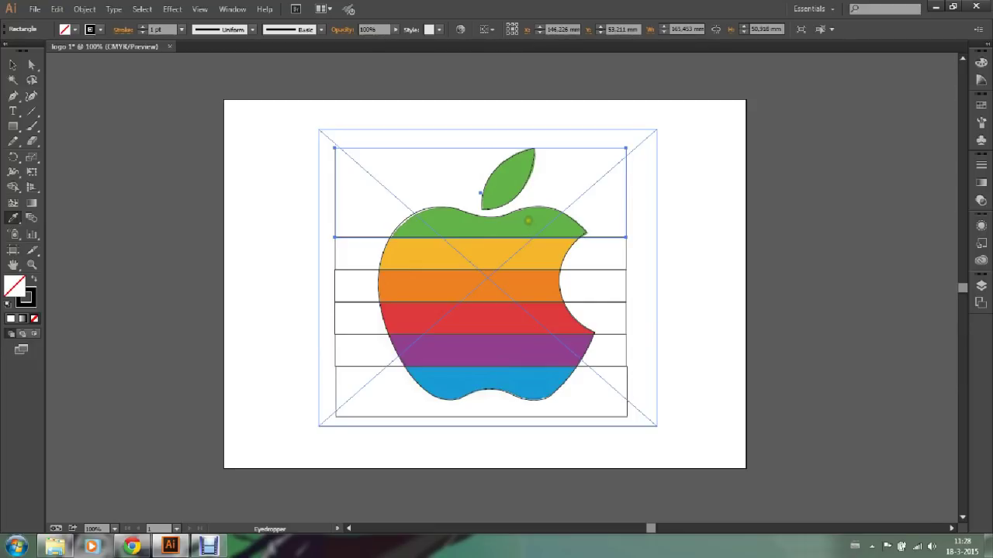
pyautogui.click(527, 221)
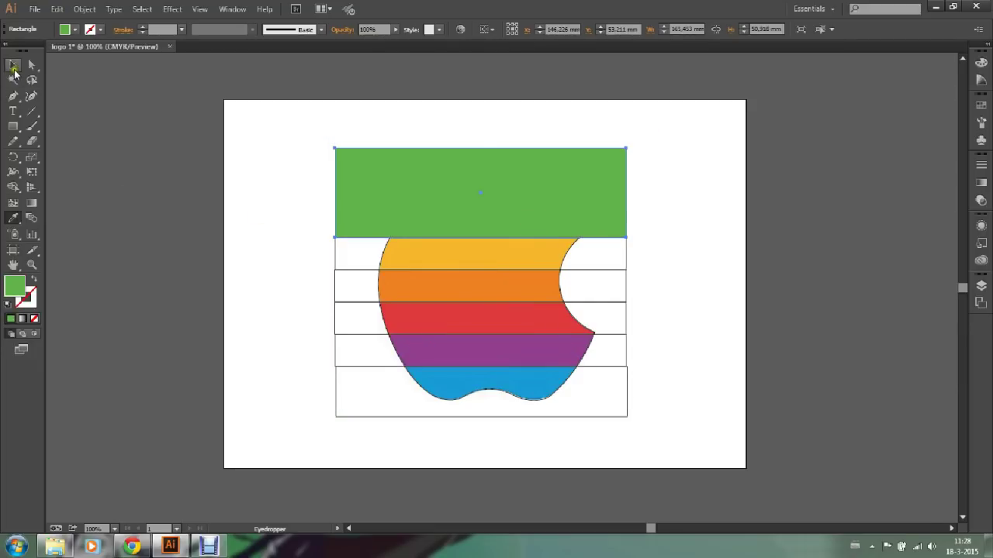
pyautogui.click(13, 68)
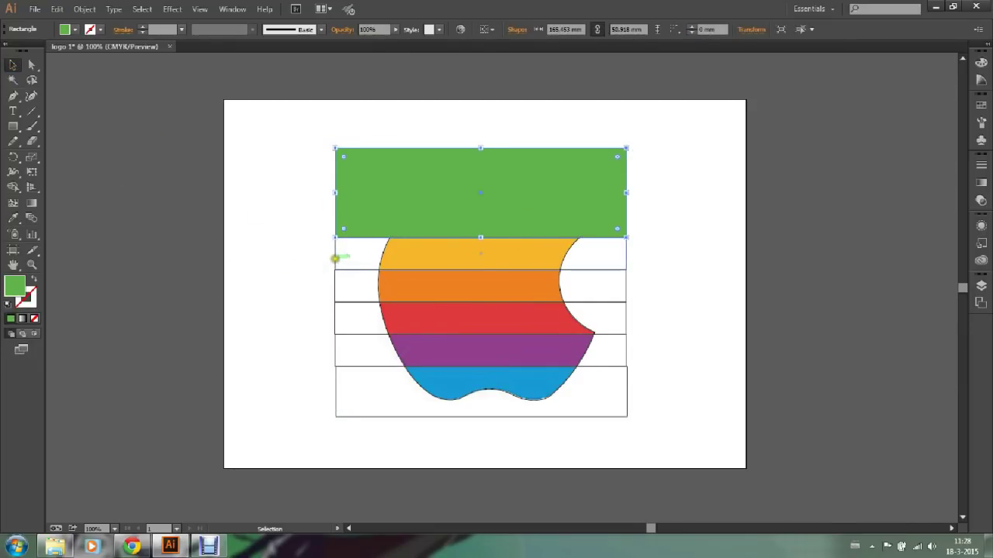
pyautogui.click(335, 259)
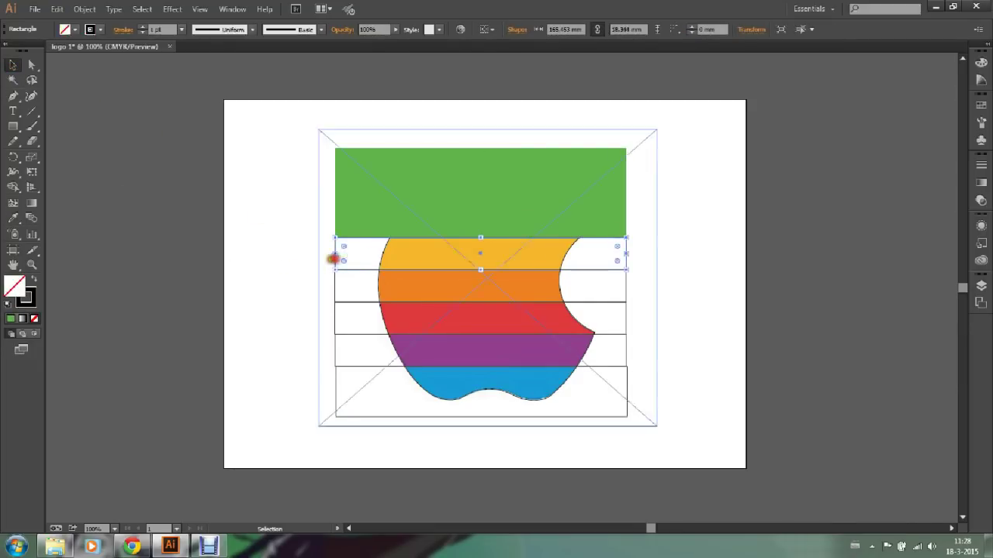
pyautogui.click(12, 219)
pyautogui.click(401, 258)
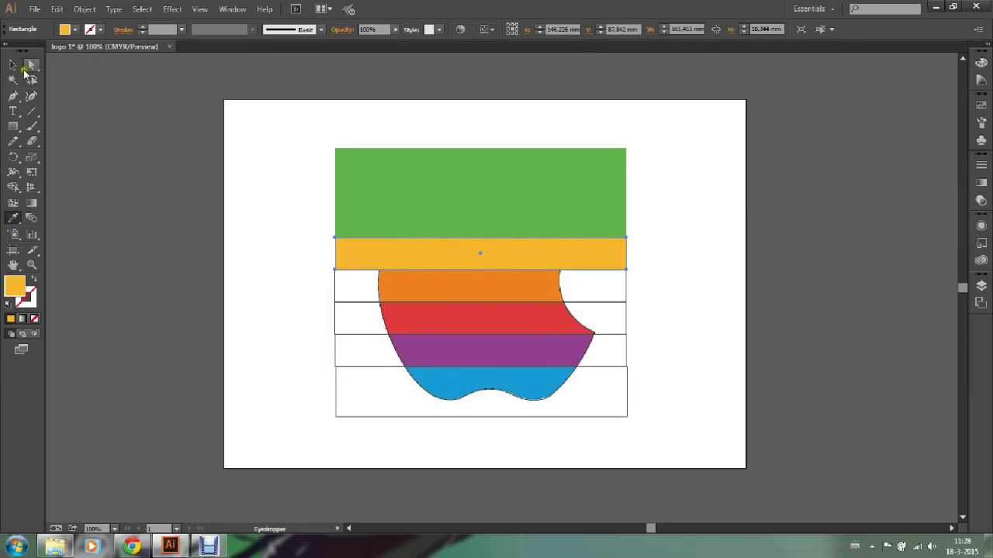
pyautogui.click(14, 67)
# - Fill the next two stripe rectangles with orange and red sampled from the reference apple
pyautogui.click(334, 291)
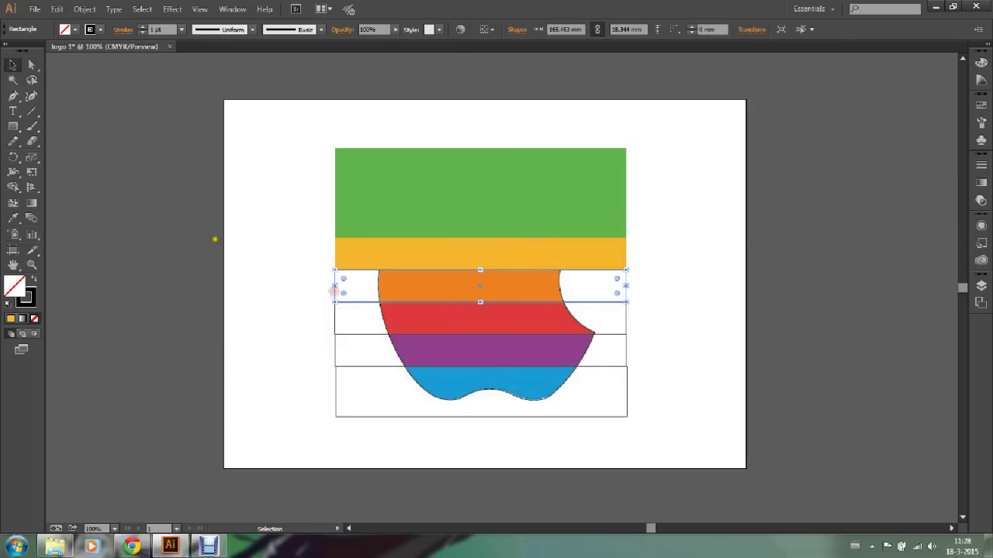
pyautogui.click(11, 219)
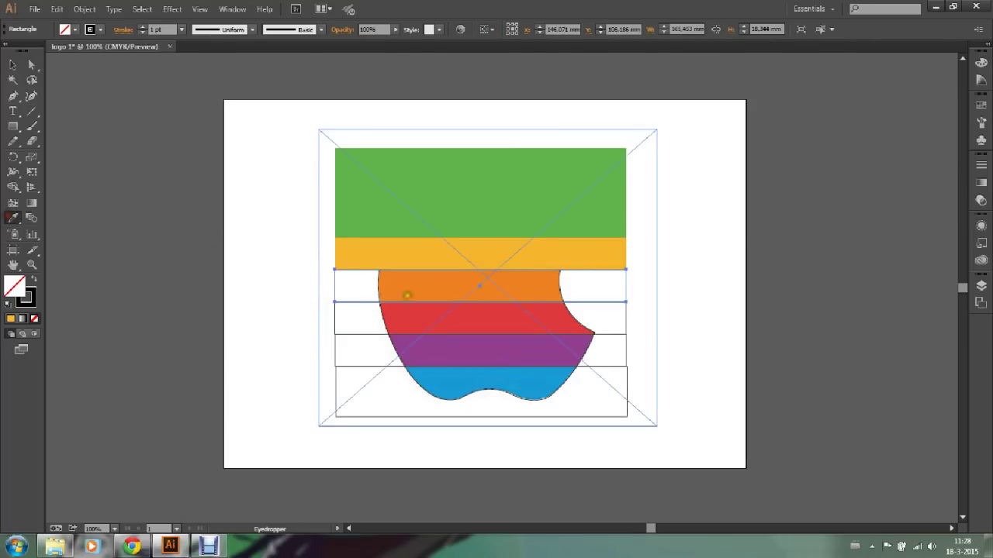
pyautogui.click(400, 289)
pyautogui.click(13, 66)
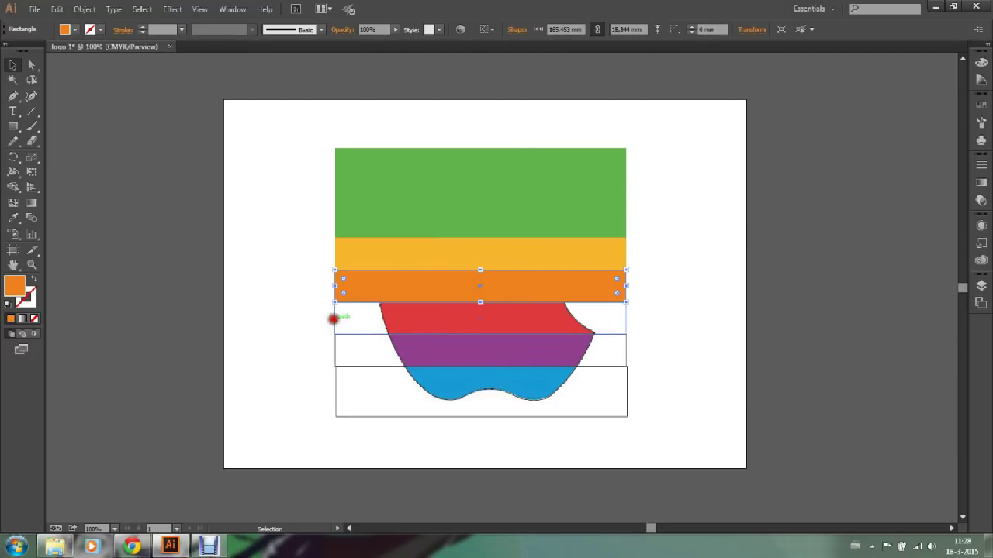
pyautogui.click(333, 318)
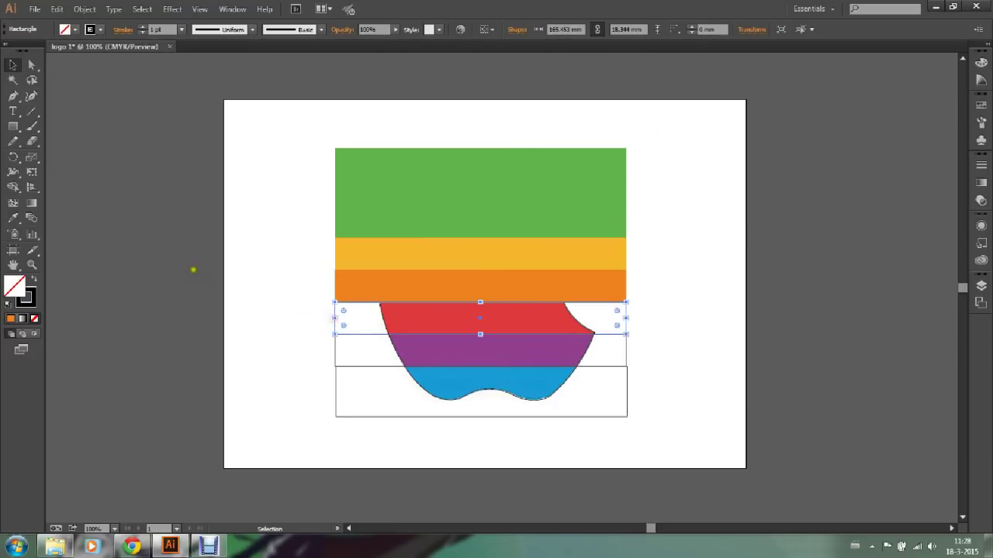
pyautogui.click(12, 217)
pyautogui.click(401, 323)
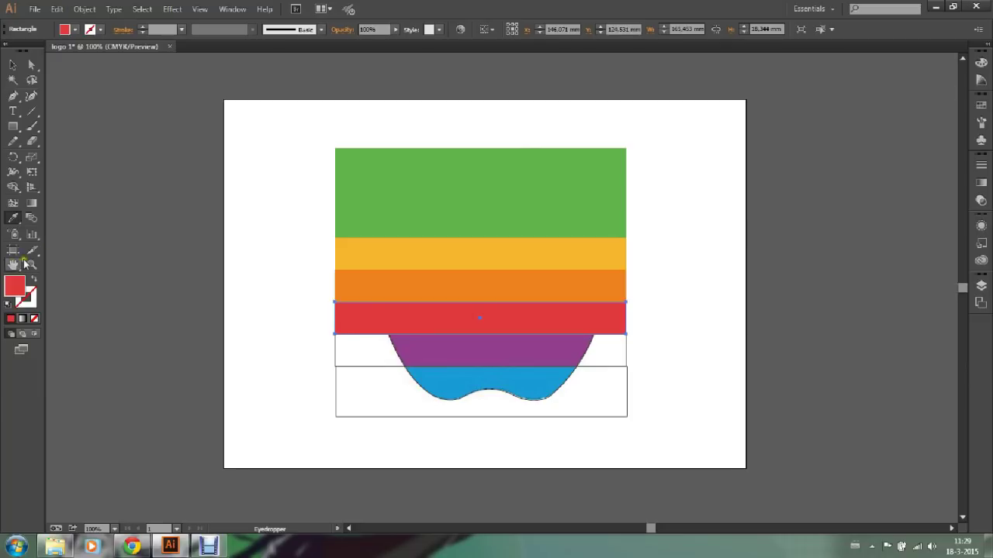
pyautogui.click(12, 64)
pyautogui.click(67, 101)
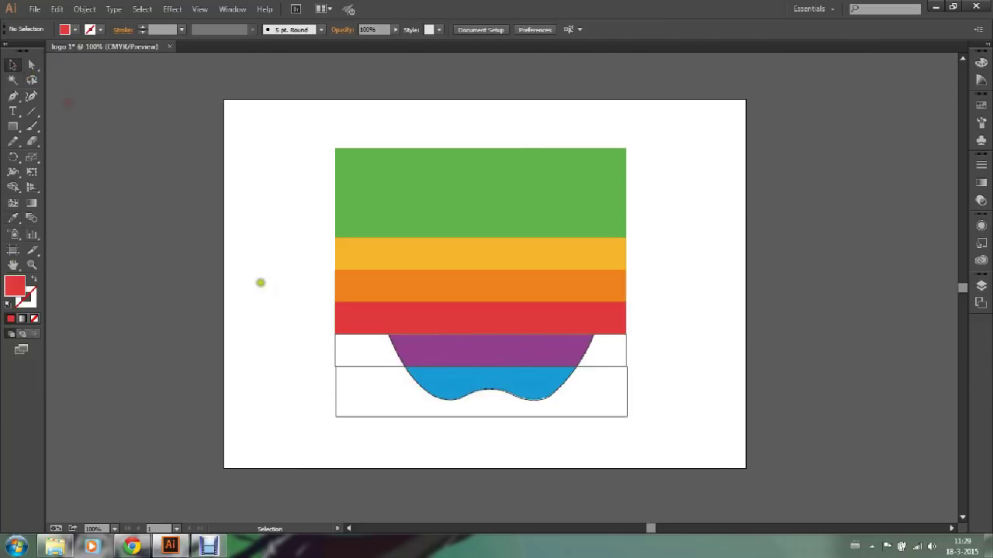
# - Fill the last two stripe rectangles with sampled purple and blue, then deselect
pyautogui.click(334, 348)
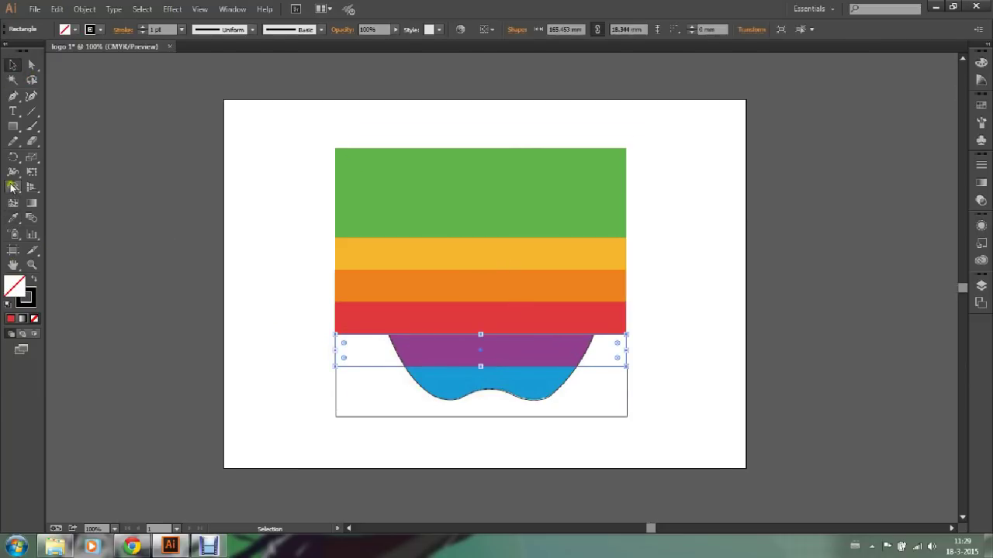
pyautogui.click(12, 218)
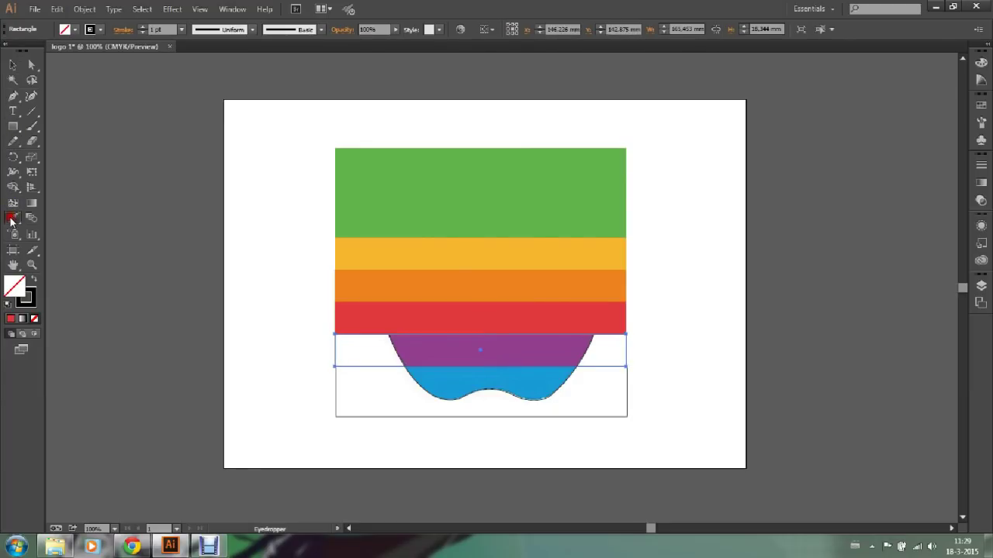
pyautogui.click(447, 349)
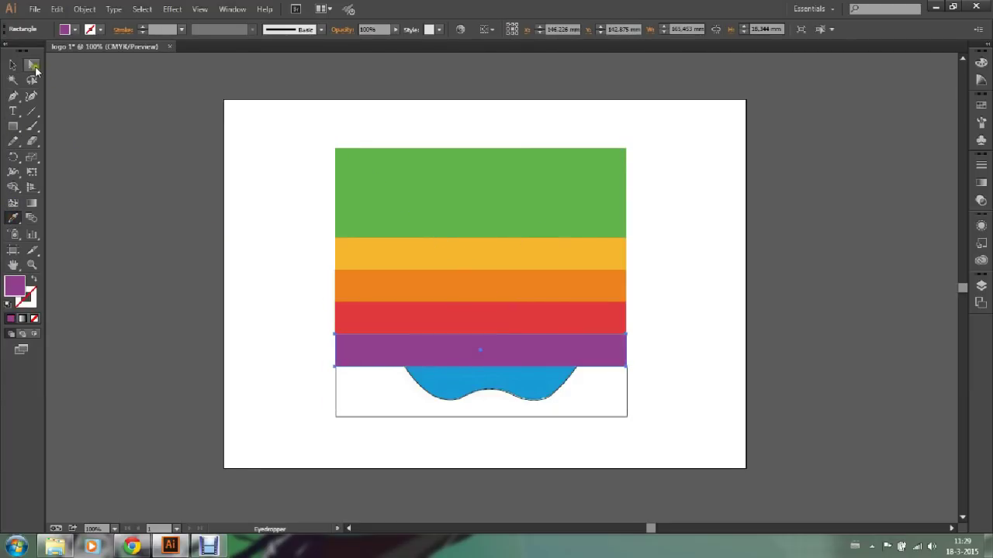
pyautogui.press('v')
pyautogui.click(75, 121)
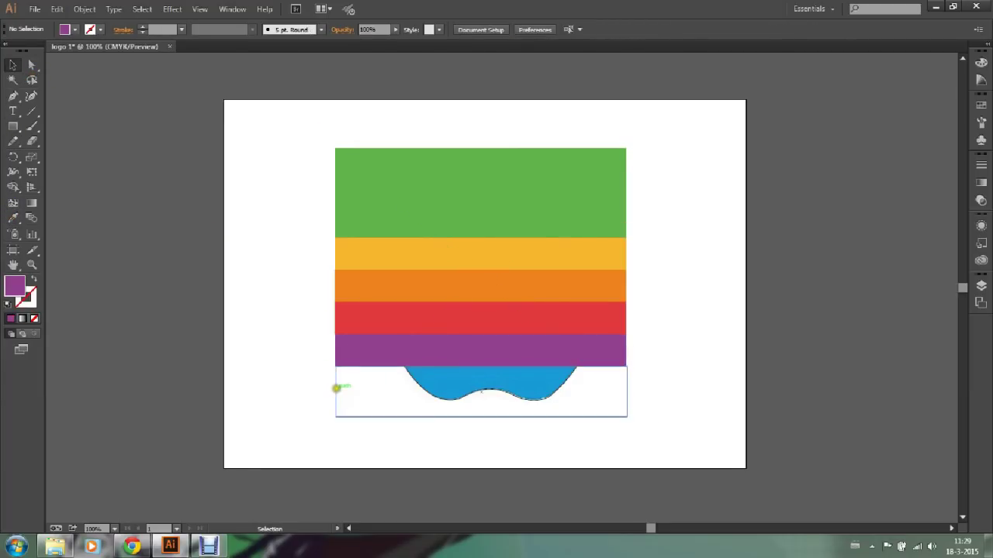
pyautogui.click(335, 390)
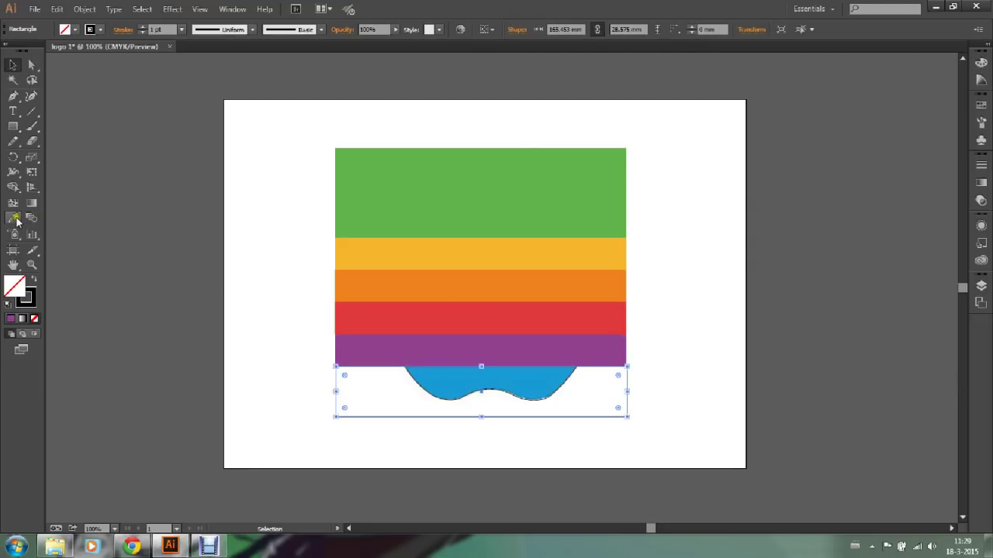
pyautogui.click(14, 218)
pyautogui.click(450, 384)
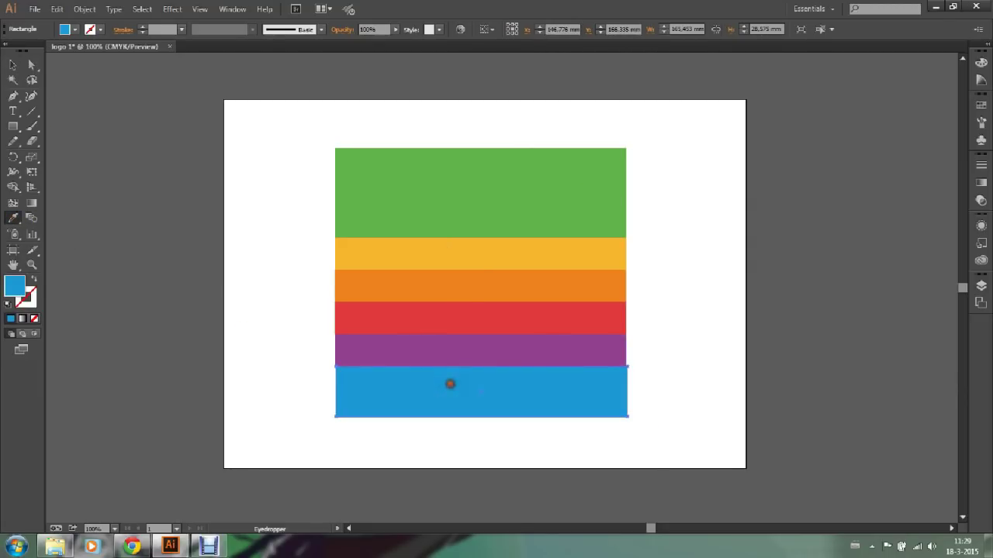
pyautogui.click(13, 66)
pyautogui.click(179, 177)
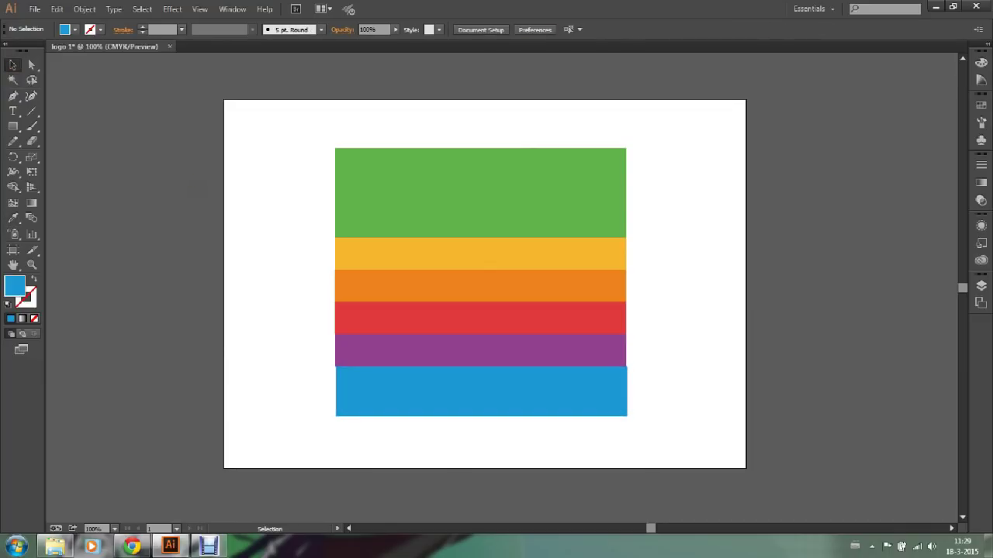
# - Drag the reference apple image out to the right of the stripes
pyautogui.click(578, 151)
pyautogui.click(679, 128)
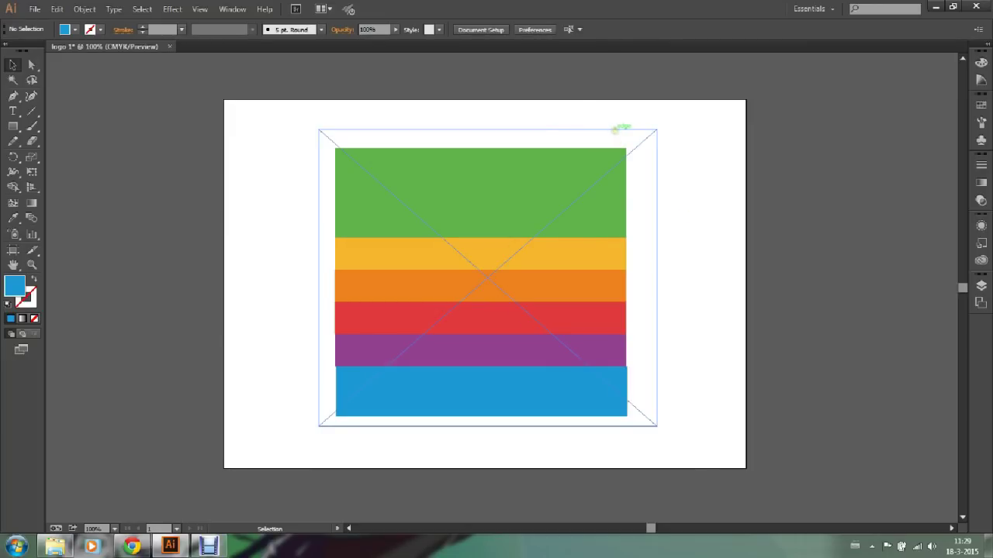
pyautogui.moveTo(613, 131); pyautogui.dragTo(854, 133)
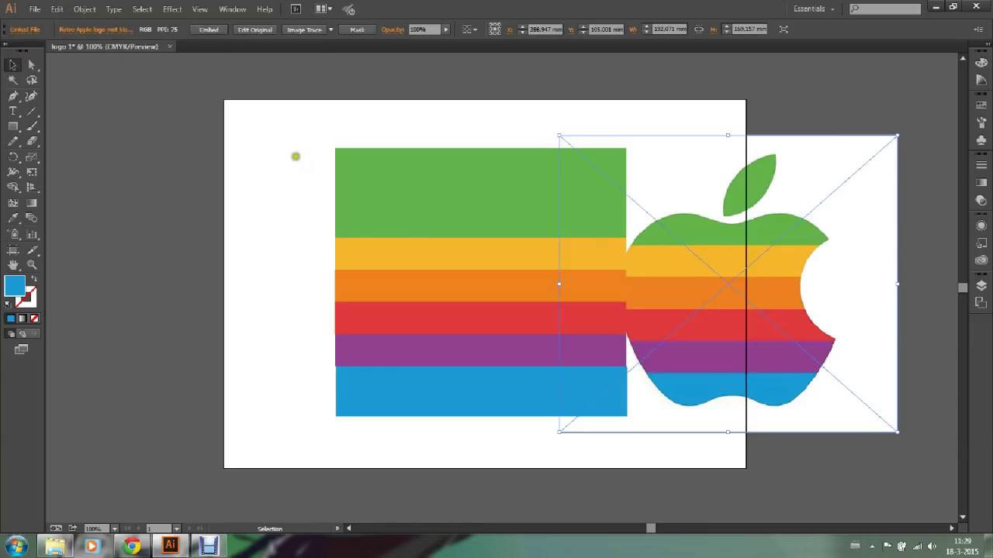
pyautogui.click(167, 119)
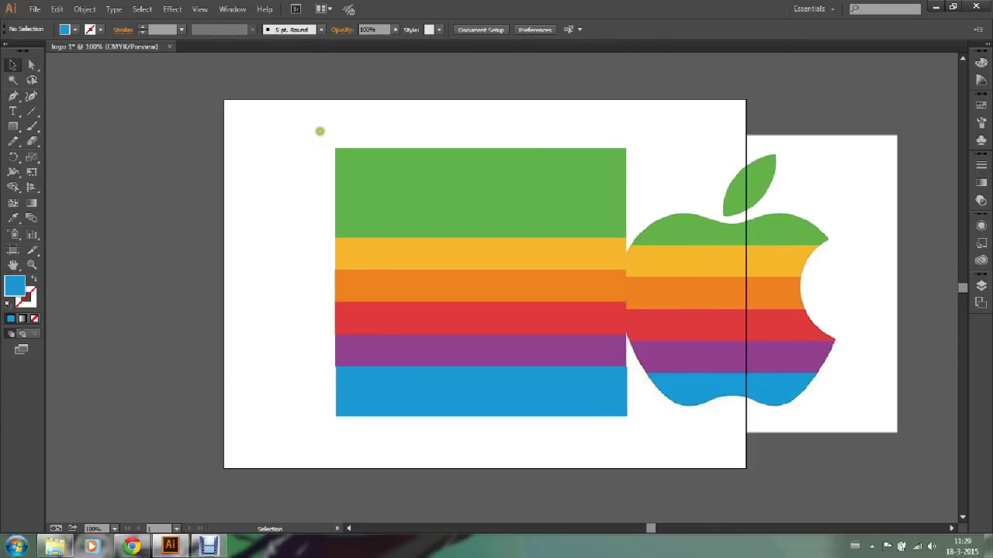
# - Marquee-select all six stripe rectangles
pyautogui.moveTo(312, 129); pyautogui.dragTo(348, 436)
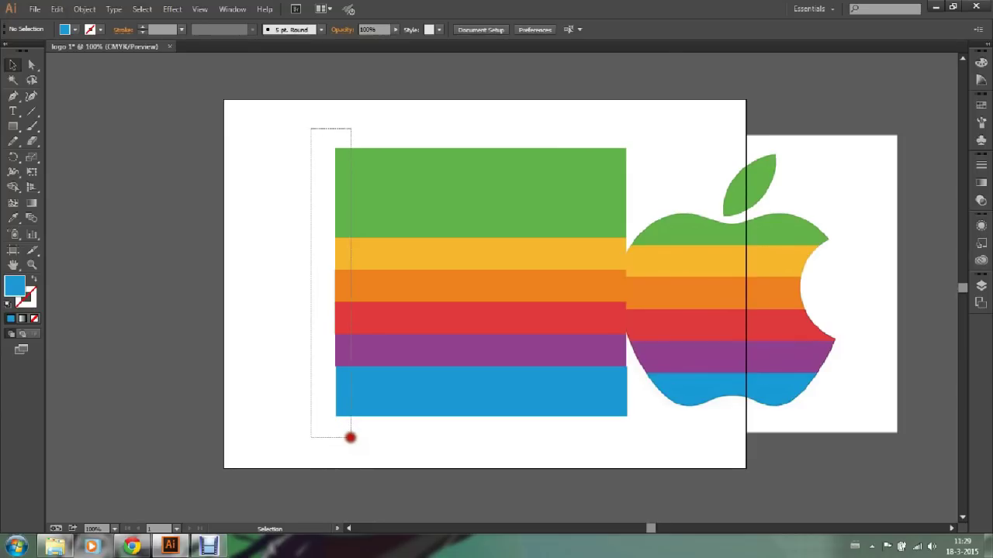
pyautogui.moveTo(348, 436); pyautogui.dragTo(348, 438)
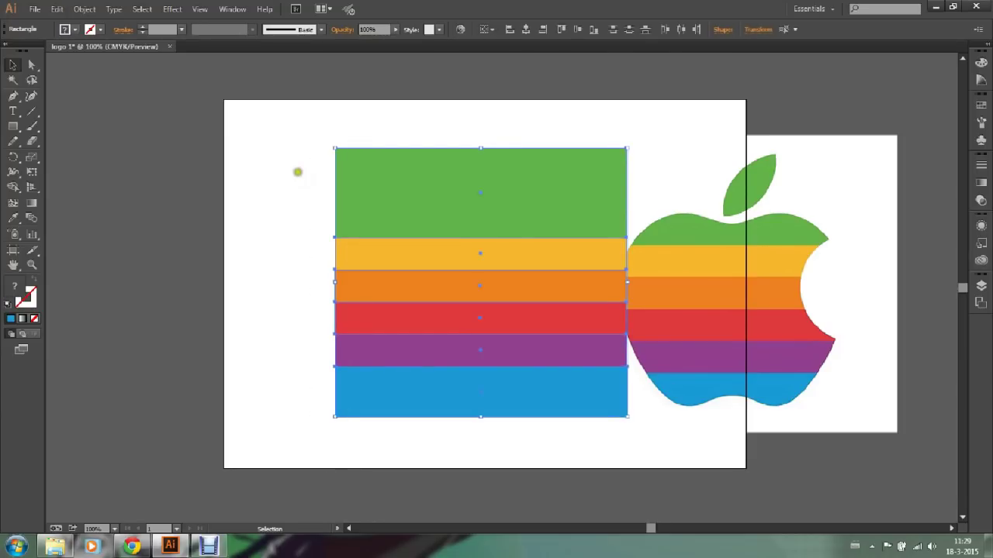
pyautogui.click(302, 142)
pyautogui.moveTo(301, 121)
pyautogui.mouseDown()
pyautogui.moveTo(577, 467)
pyautogui.moveTo(603, 445)
pyautogui.mouseUp()
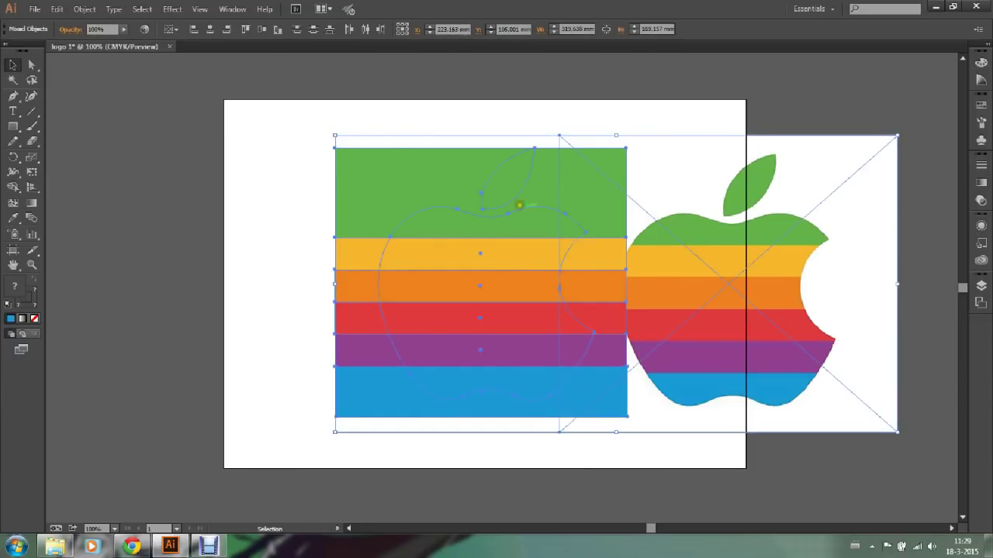
pyautogui.click(283, 160)
pyautogui.moveTo(306, 126); pyautogui.dragTo(352, 431)
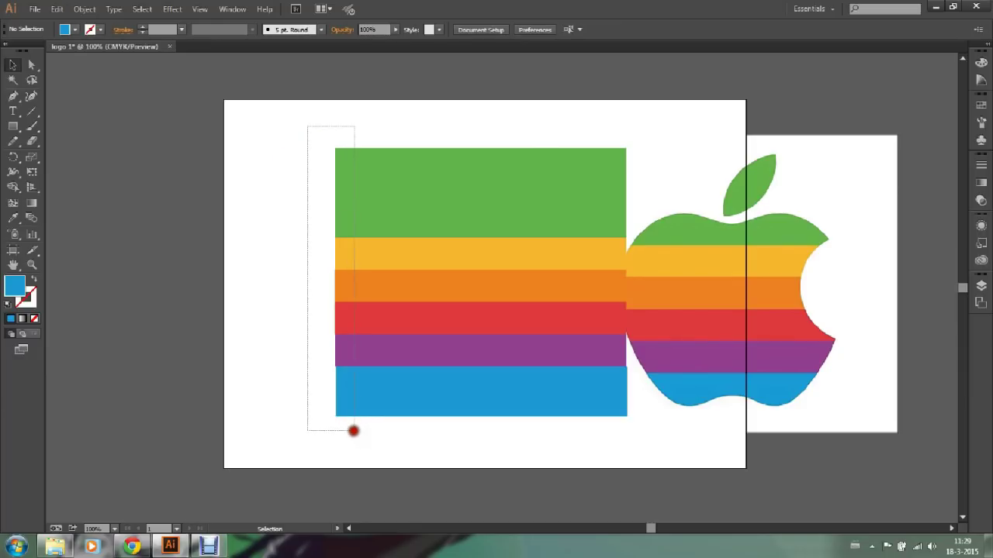
# - Send the stripe rectangles to the back, behind the apple outline
pyautogui.rightClick(384, 196)
pyautogui.moveTo(420, 361)
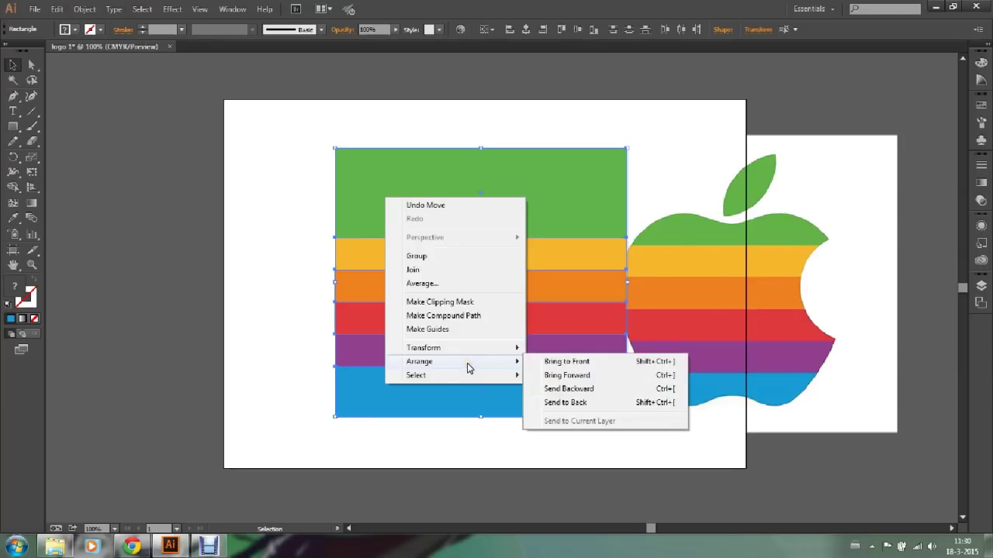
pyautogui.click(564, 403)
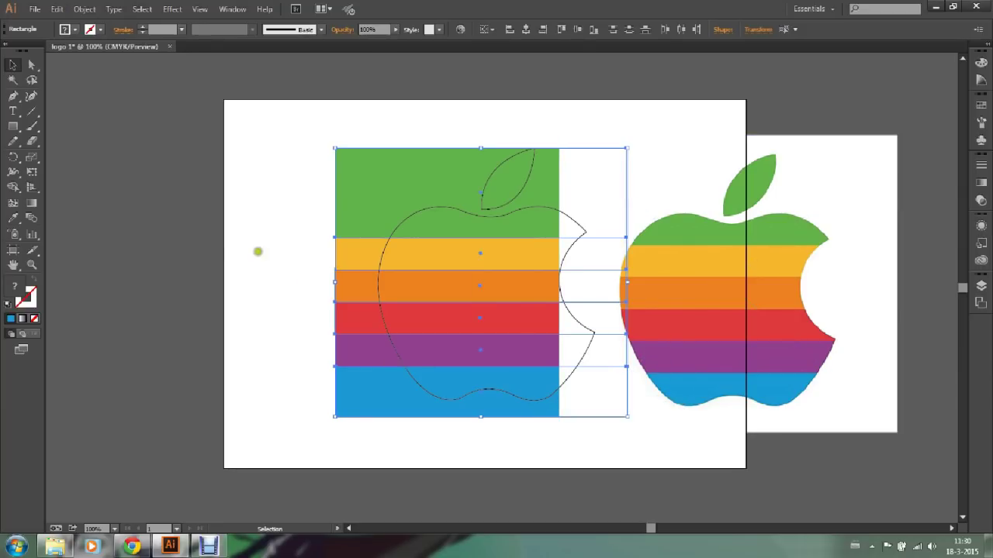
pyautogui.click(246, 228)
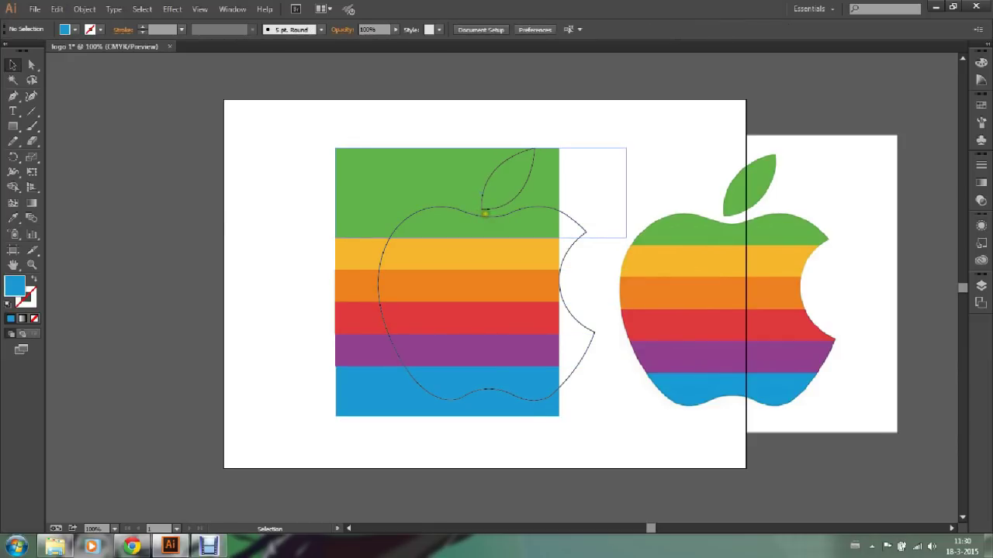
# - Slide the reference image further right and select the stripes with the apple outline
pyautogui.moveTo(663, 256); pyautogui.dragTo(830, 256)
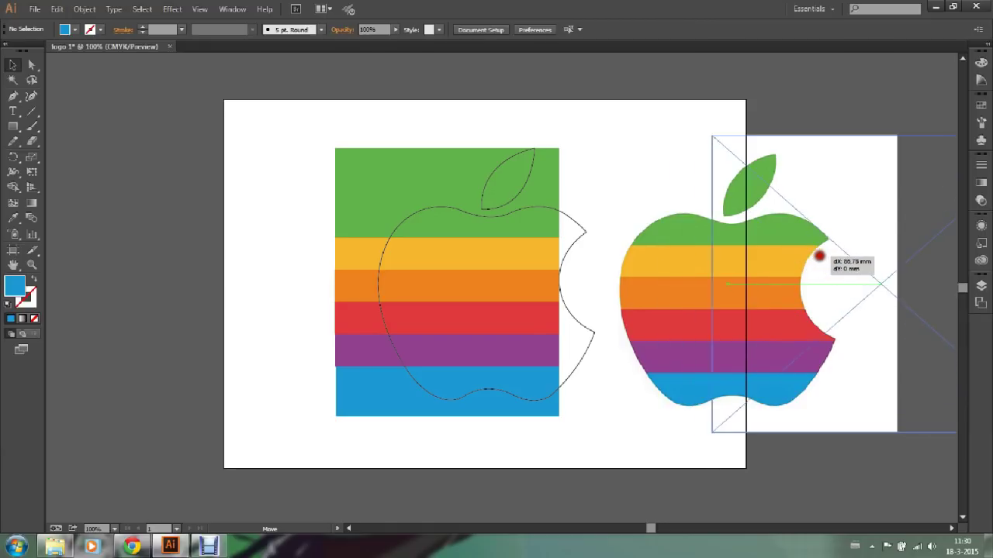
pyautogui.click(666, 217)
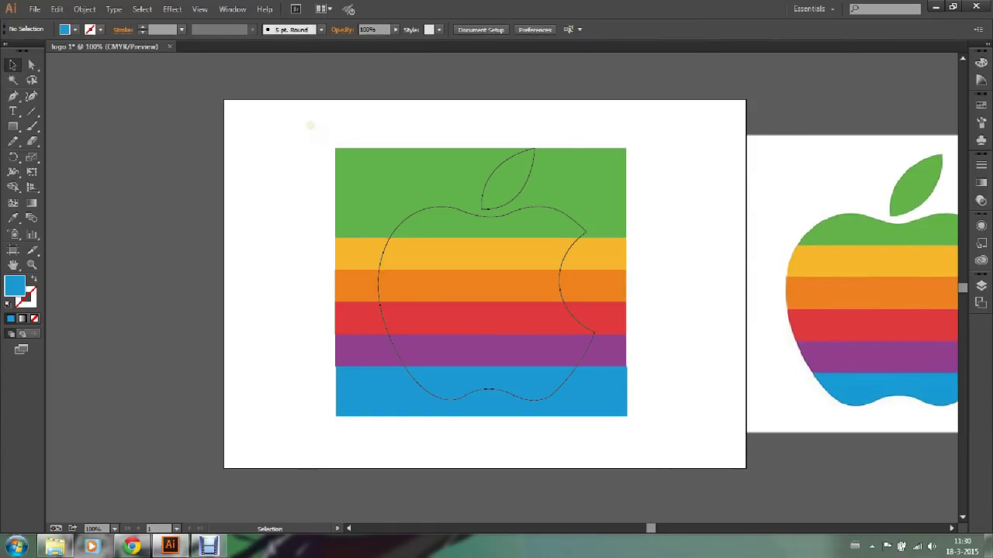
pyautogui.moveTo(310, 126); pyautogui.dragTo(656, 441)
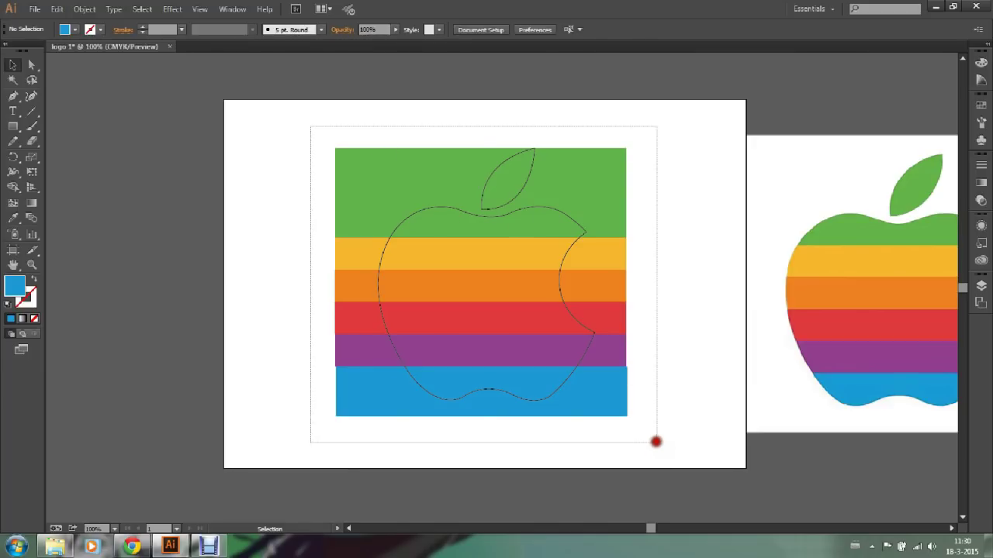
# - Exclude the leaf and make a clipping mask from the stripes and apple outline
pyautogui.keyDown('shift'); pyautogui.click(520, 193); pyautogui.keyUp('shift')
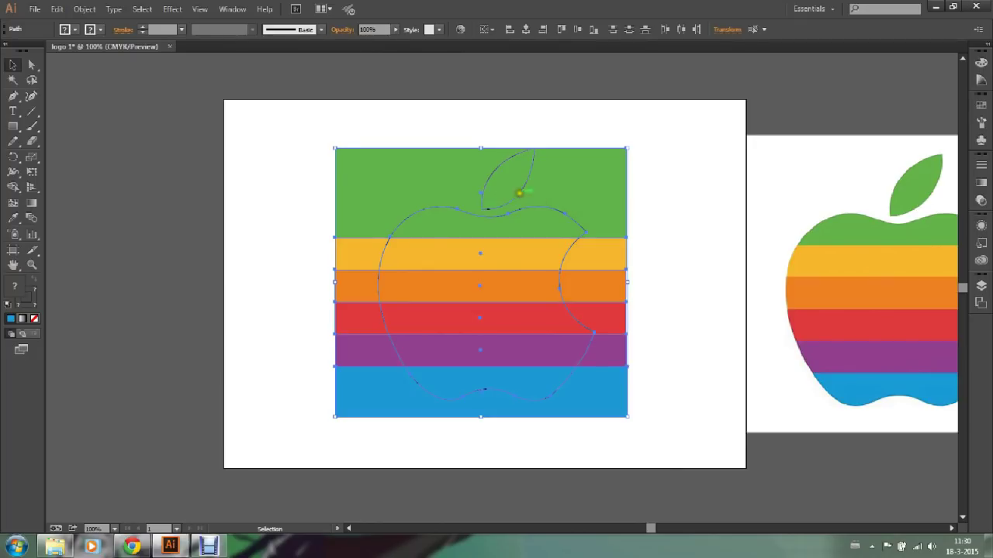
pyautogui.keyDown('shift'); pyautogui.click(525, 188); pyautogui.keyUp('shift')
pyautogui.keyDown('shift'); pyautogui.click(527, 187); pyautogui.keyUp('shift')
pyautogui.rightClick(572, 195)
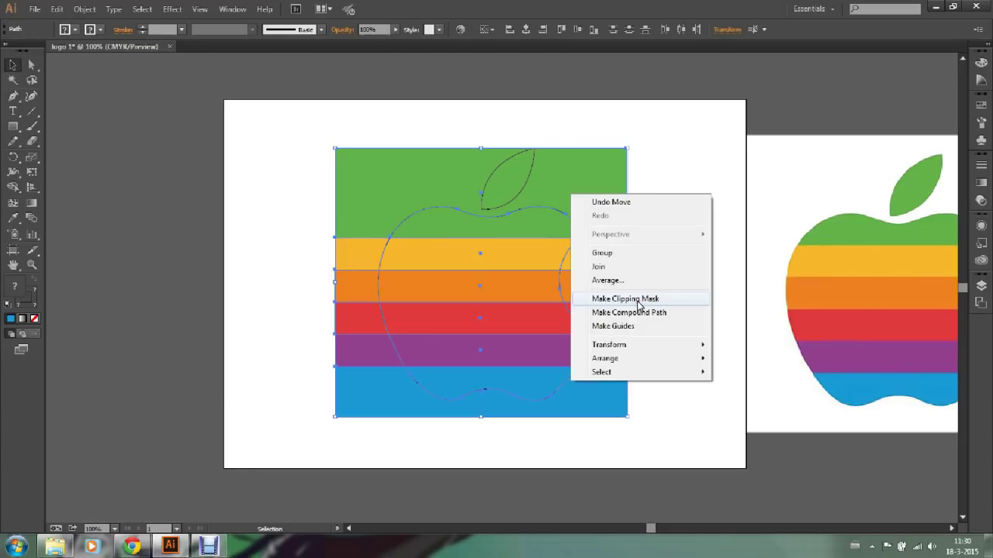
pyautogui.click(638, 302)
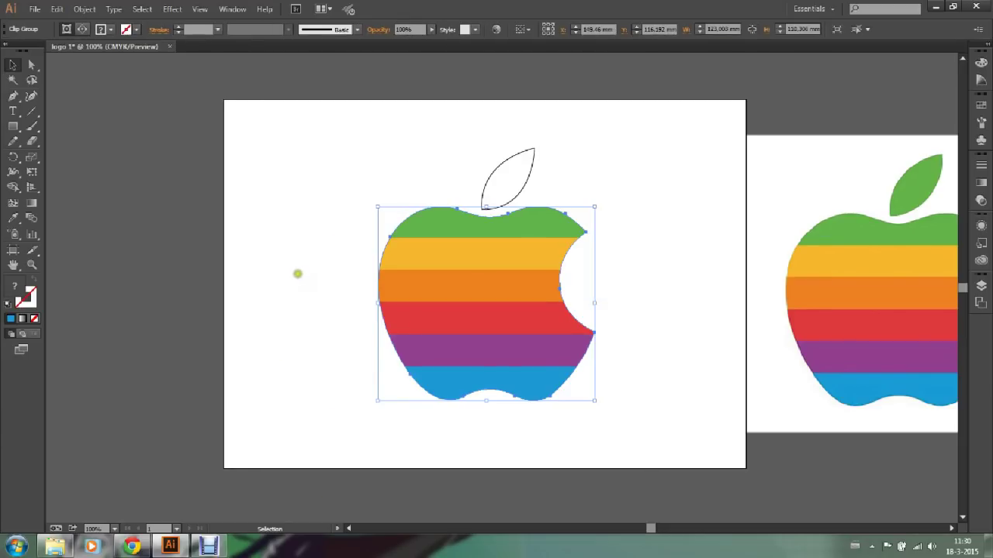
pyautogui.click(284, 251)
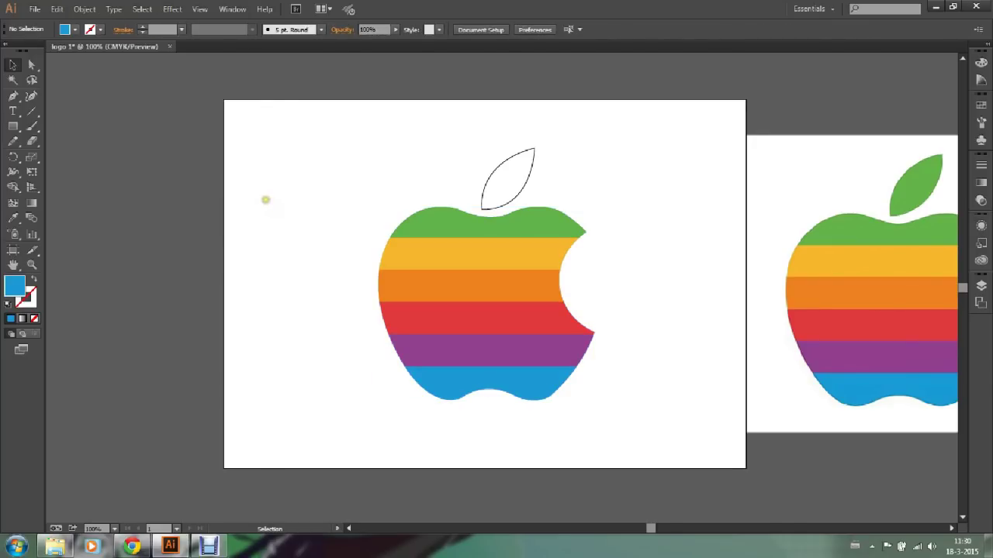
# - Fill the leaf with green sampled from the top stripe using the Eyedropper
pyautogui.click(525, 180)
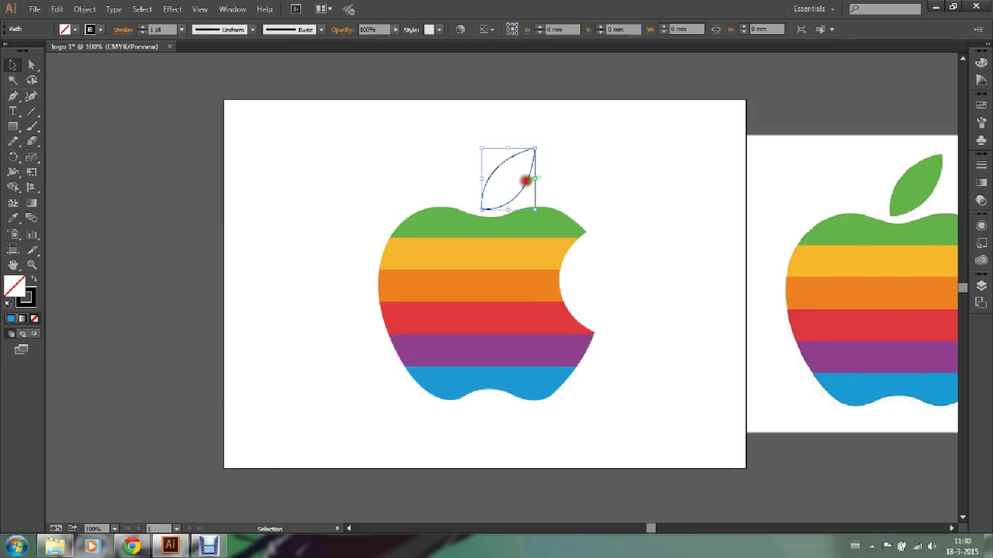
pyautogui.click(11, 221)
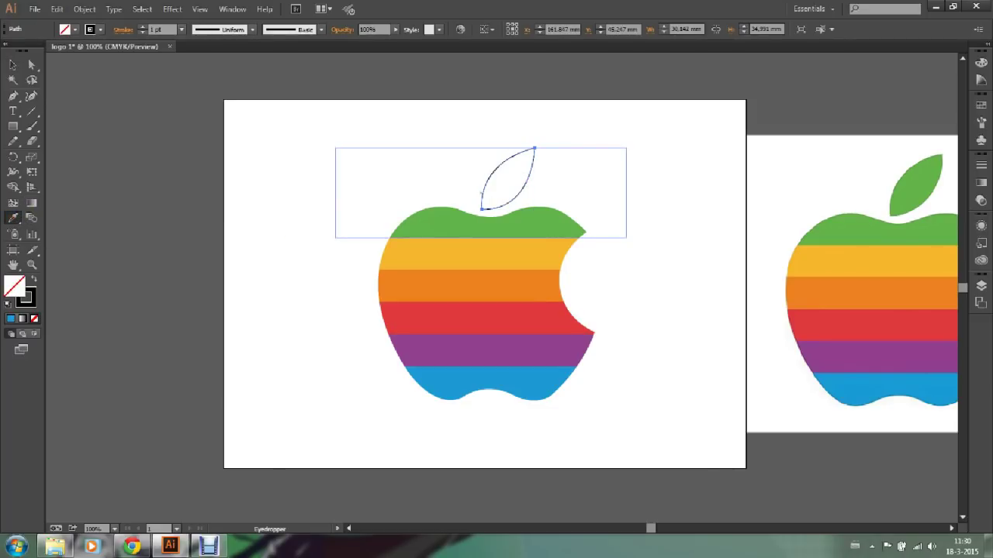
pyautogui.click(430, 222)
pyautogui.click(14, 67)
pyautogui.click(311, 195)
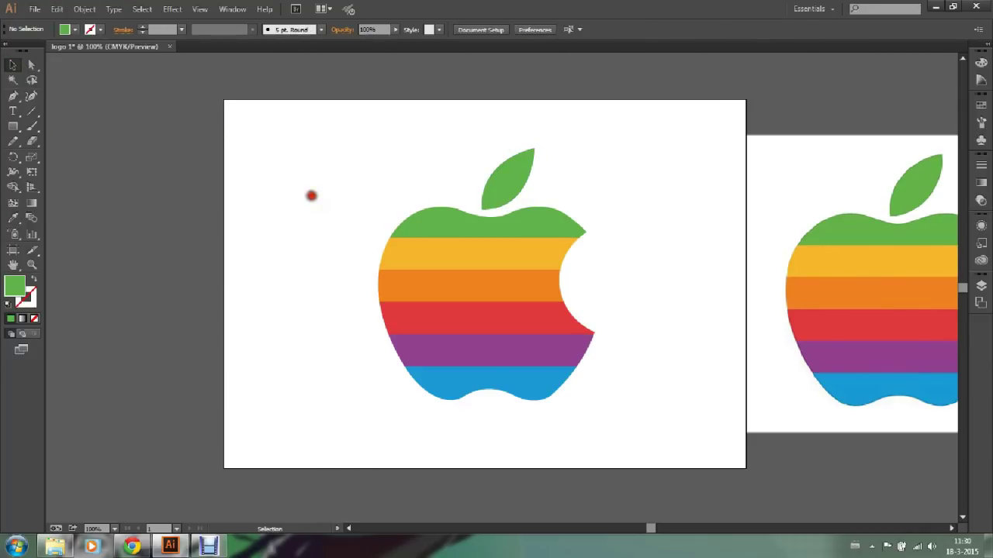